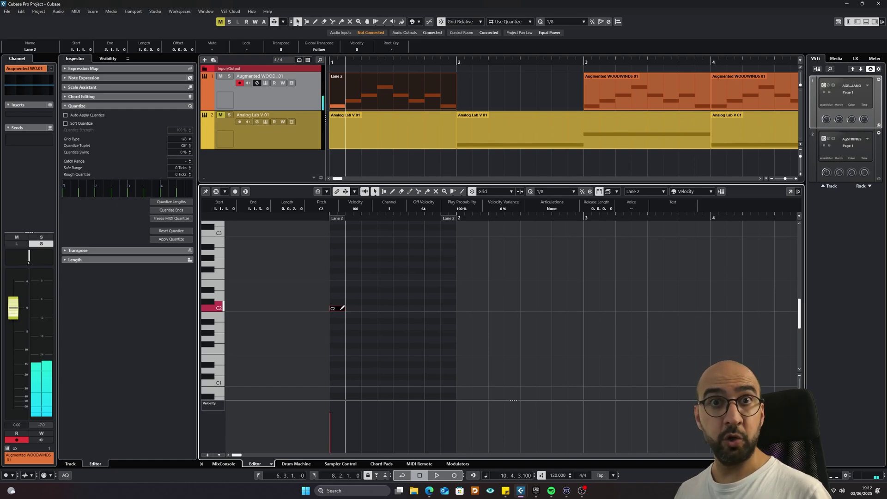
left_click_drag(342, 307, 338, 355)
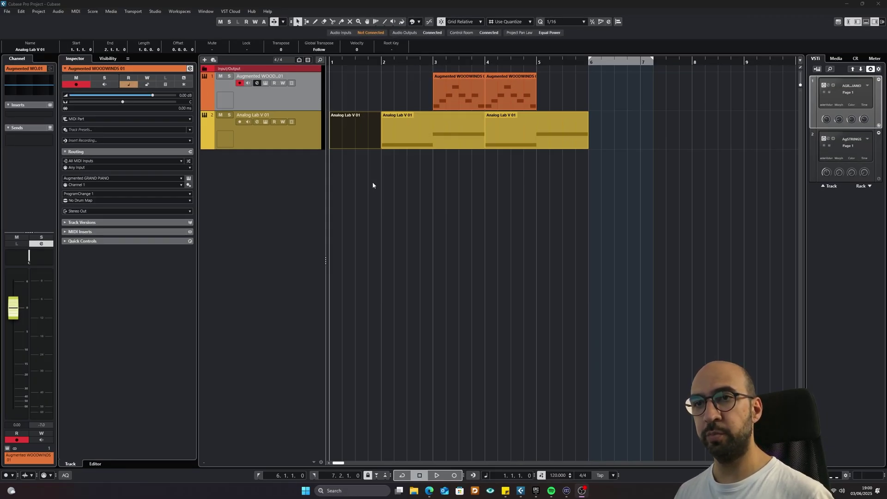
right_click(284, 167)
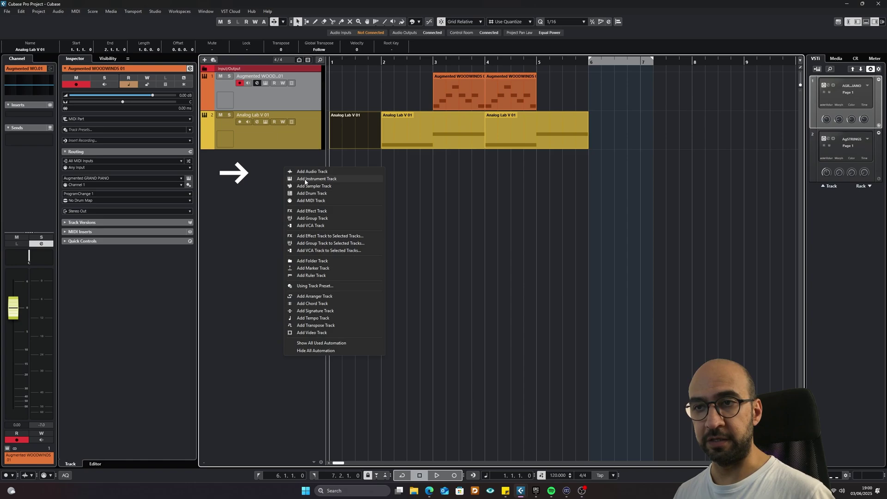
left_click(259, 169)
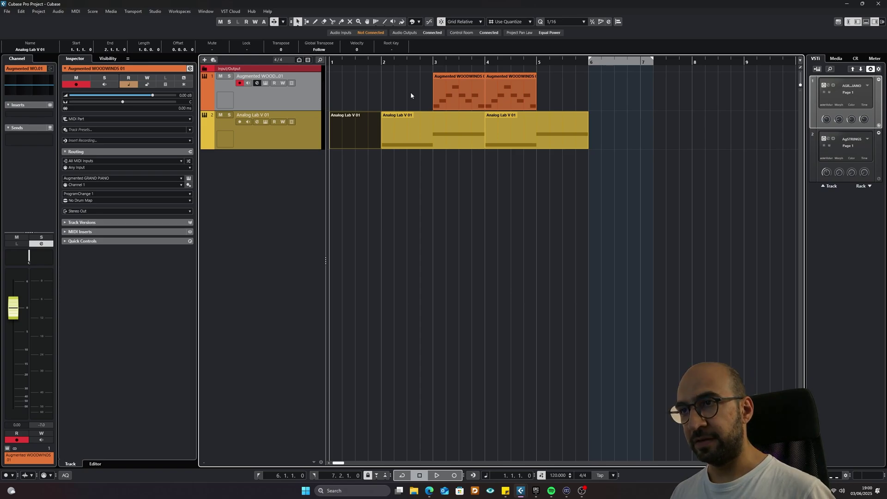
Step: Create empty one-bar MIDI parts in bars 1 and 2 of the Augmented WOODWINDS track
left_click(444, 98)
left_click(516, 124)
left_click(453, 136)
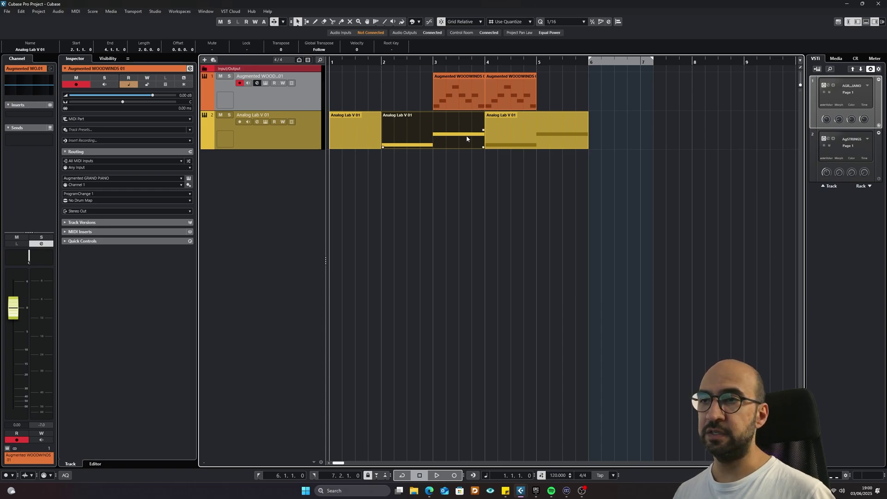
double_click(383, 95)
double_click(333, 87)
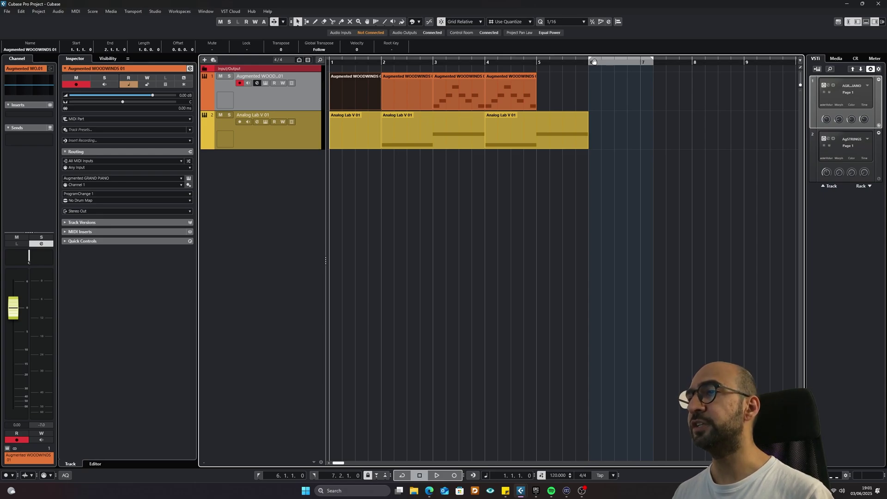
Step: Set the locator range to run from 6.3.1 to 8.2.1
left_click_drag(652, 60, 705, 70)
left_click_drag(590, 63, 615, 67)
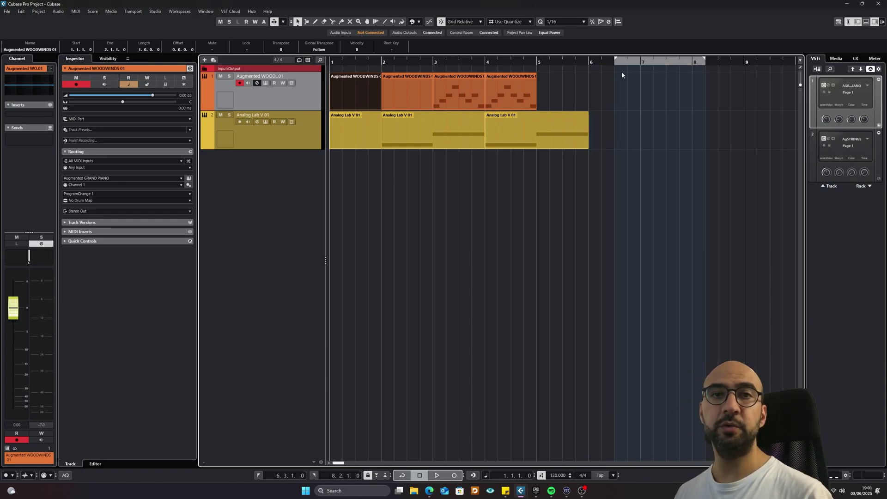
Step: Try creating empty parts across the locator range on both tracks, then undo them
double_click(627, 93)
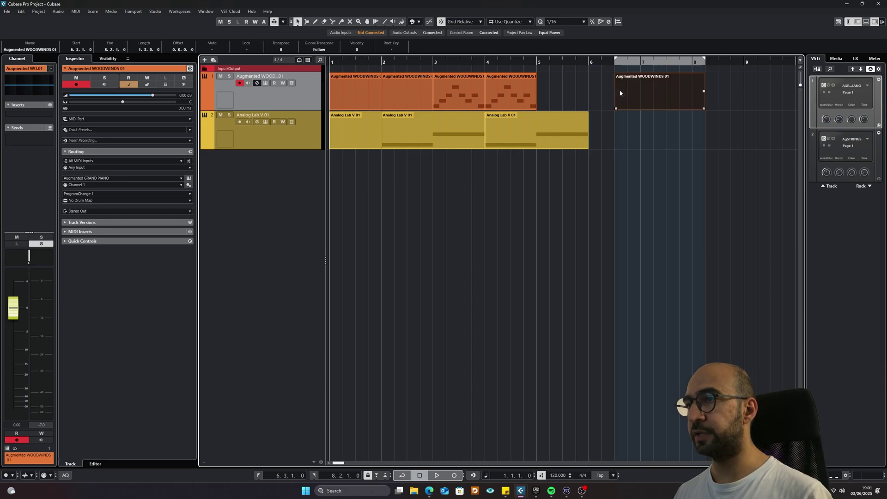
double_click(617, 131)
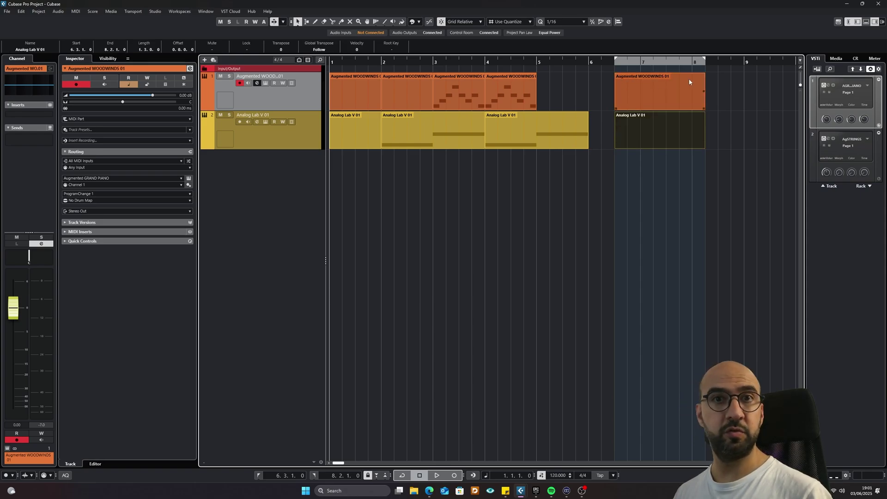
left_click(683, 91)
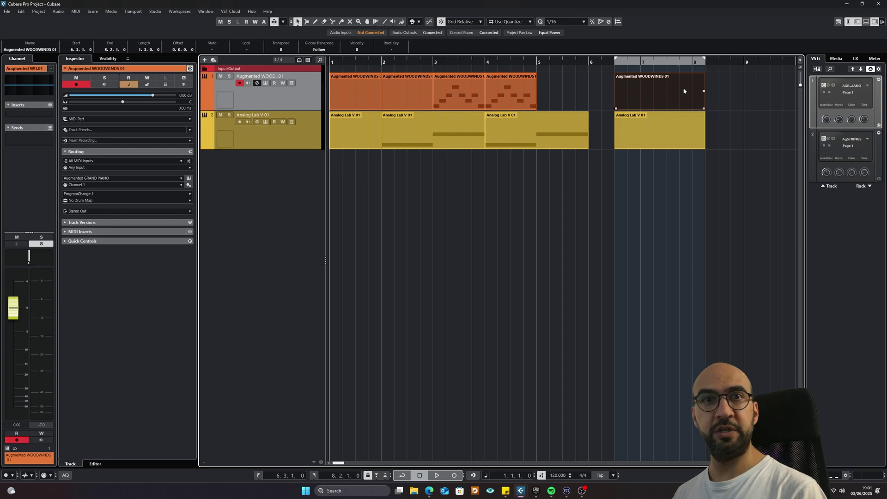
key("ctrl+z")
key("ctrl+z")
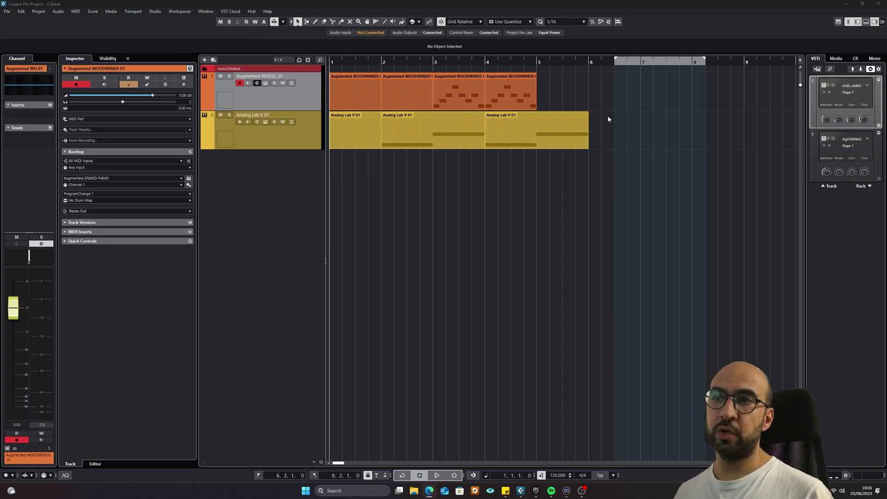
Step: Open the bar 2 Augmented WOODWINDS part for editing, trying the Score Editor before returning to the Key Editor
left_click(442, 95)
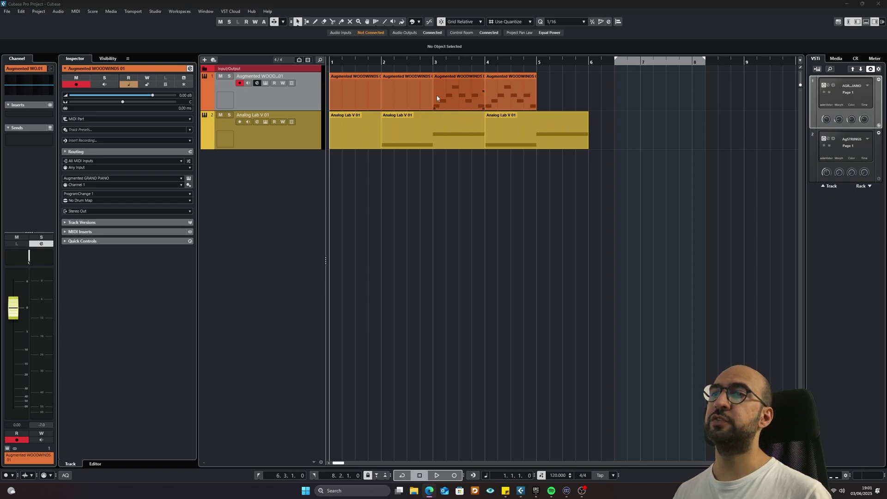
double_click(424, 97)
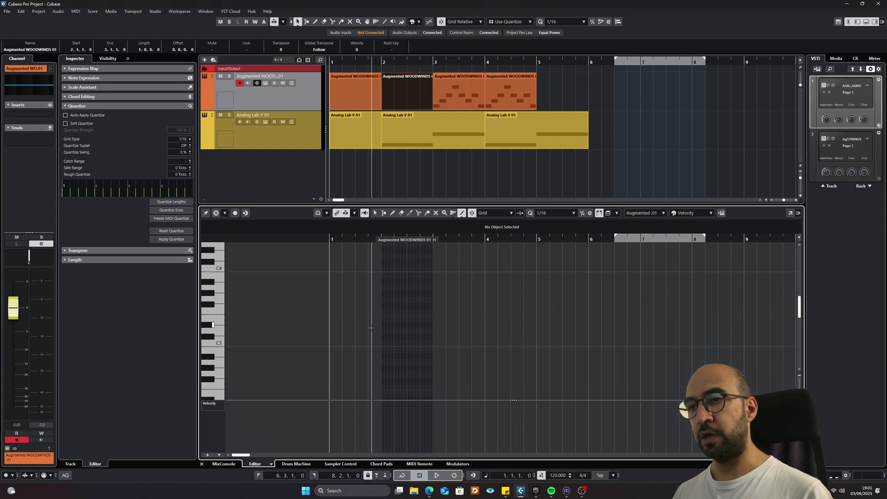
left_click(271, 464)
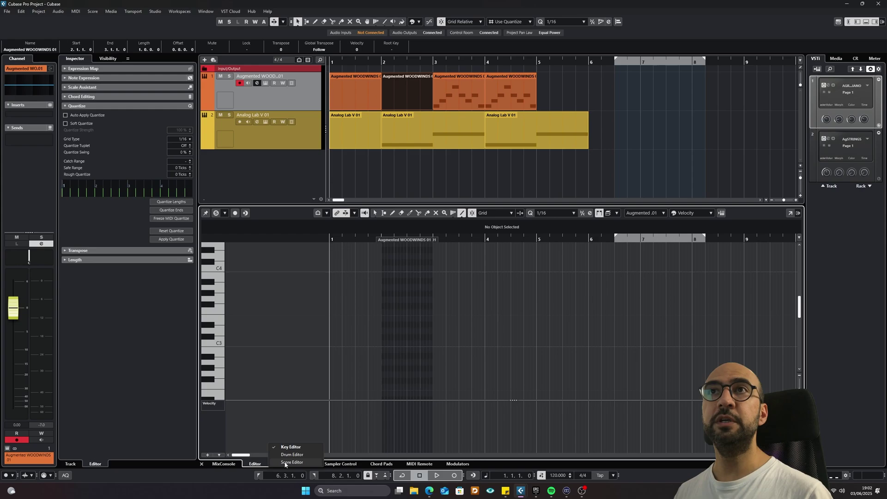
left_click(285, 462)
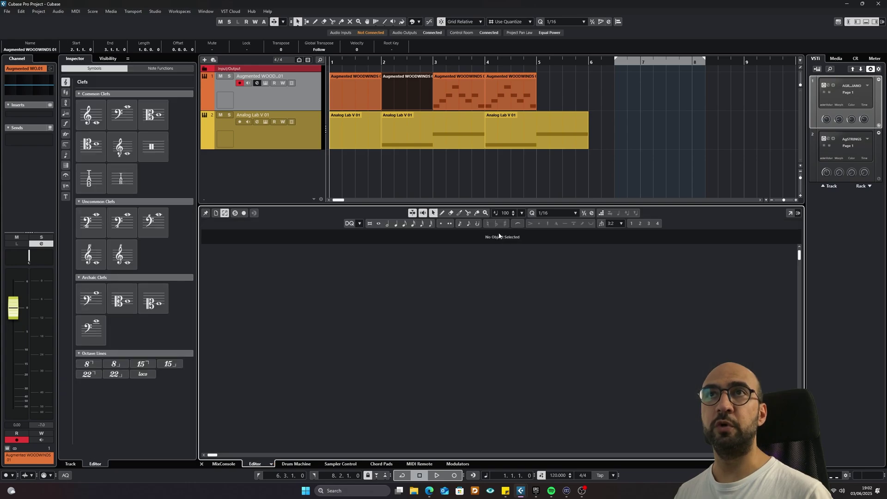
left_click(271, 464)
left_click(280, 447)
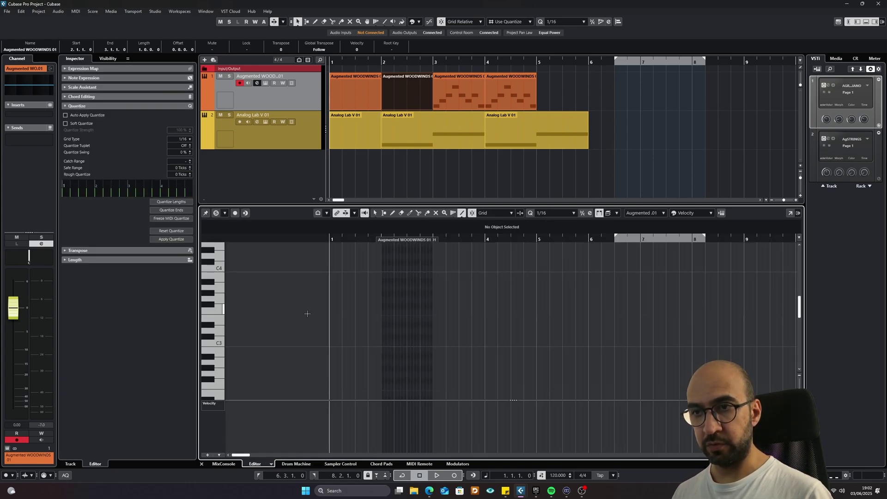
Step: Select the parts on both tracks one after another to examine each one's notes in the Key Editor
left_click(364, 91)
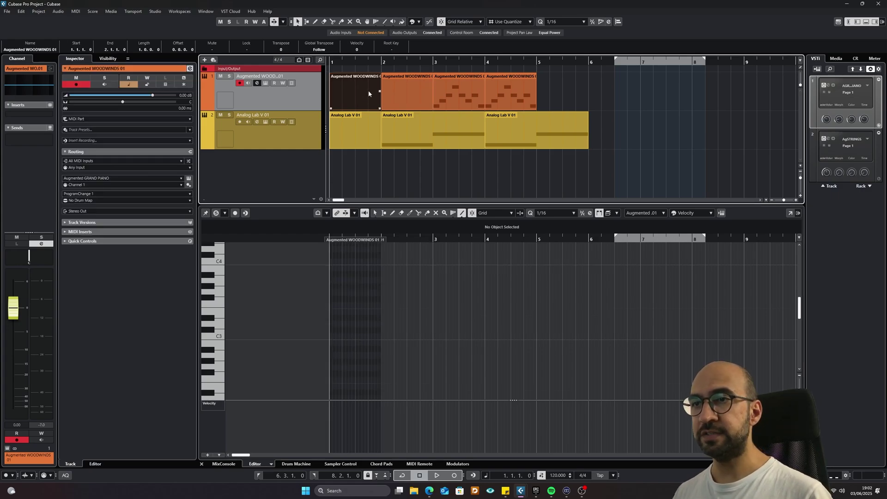
left_click(408, 91)
left_click(452, 91)
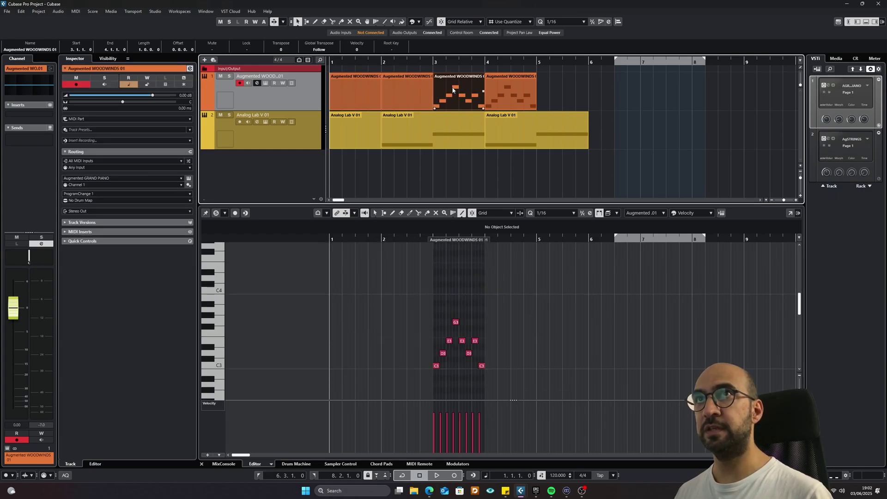
left_click(503, 88)
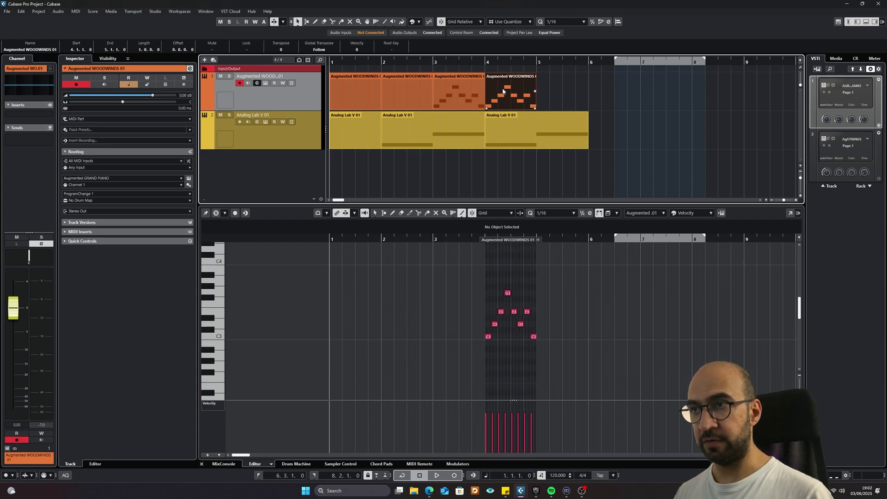
left_click(509, 135)
left_click(439, 137)
left_click(354, 127)
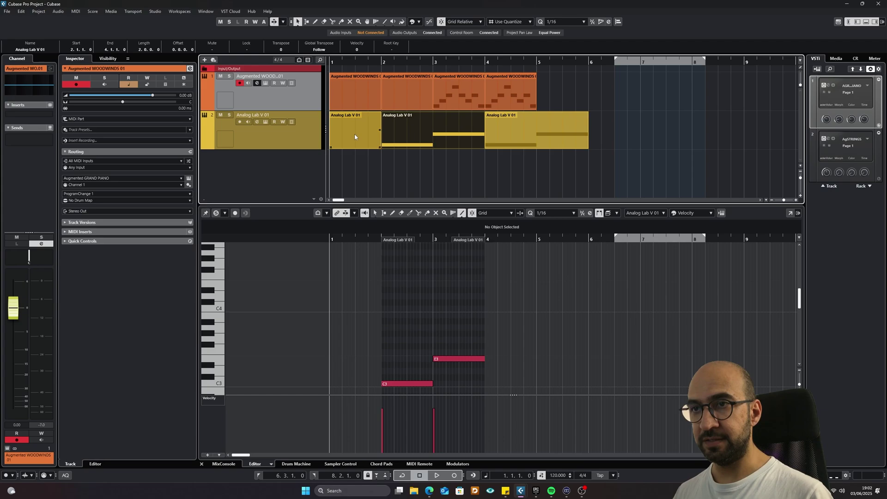
left_click(356, 95)
left_click(398, 93)
left_click(405, 123)
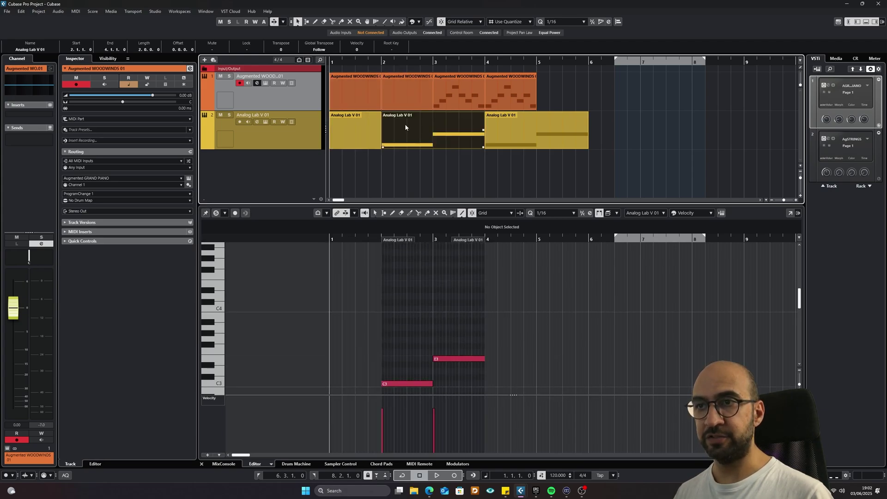
left_click(367, 93)
left_click(356, 127)
left_click(373, 93)
left_click(395, 88)
left_click(352, 91)
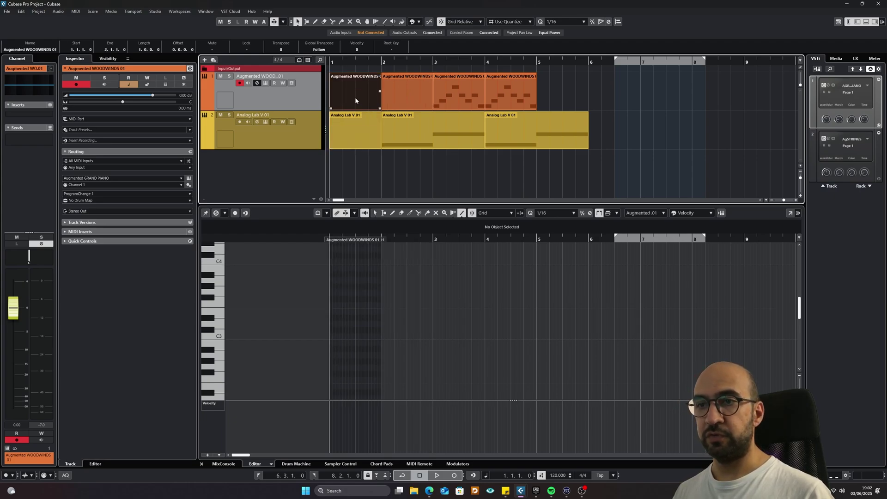
key("h")
key("h")
key("h")
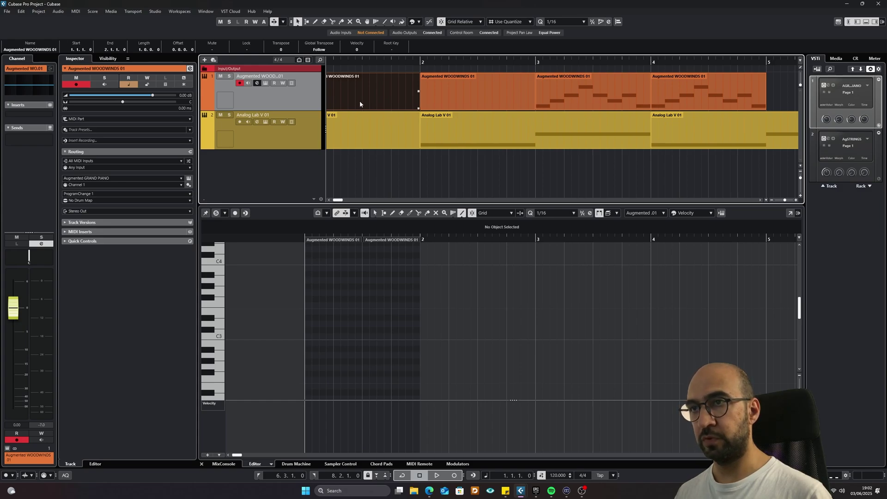
key("g")
key("g")
key("g")
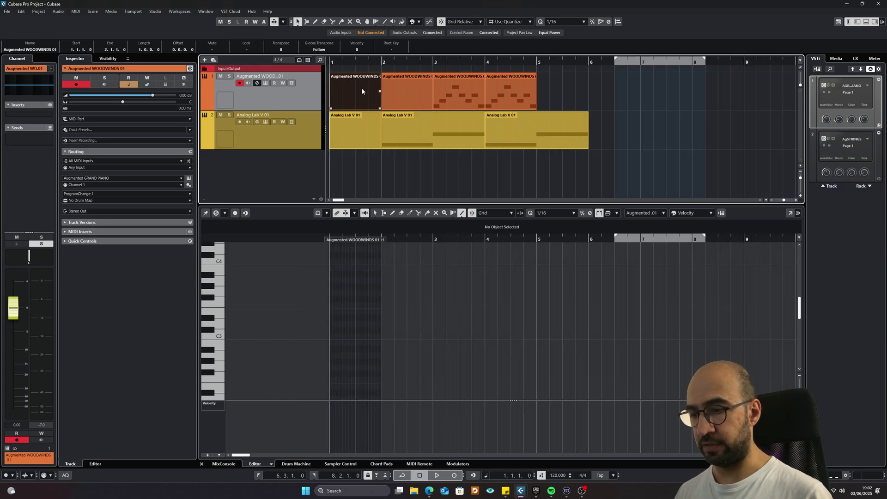
Step: Delete the empty woodwinds parts in bars 1 and 2, and paste a copy of the bar 3 part at bar 1
key("ctrl+Right")
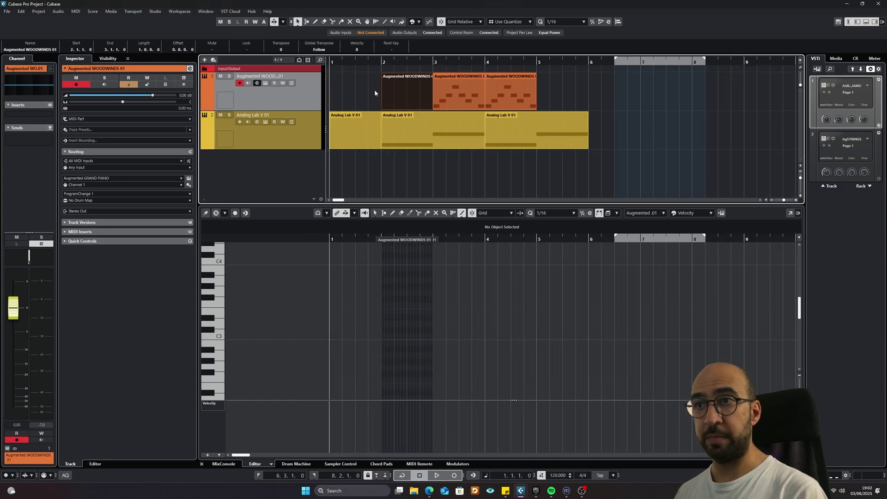
key("ctrl+Right")
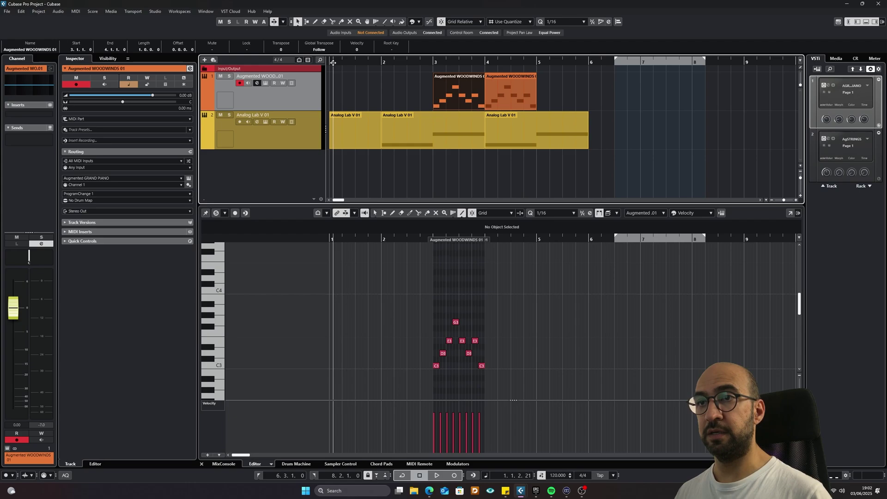
scroll(344, 64, "up", 2)
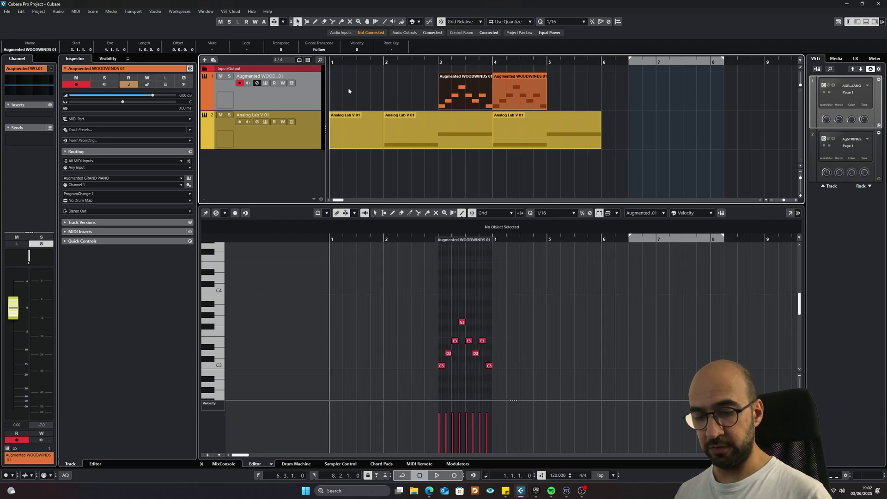
key("ctrl+v")
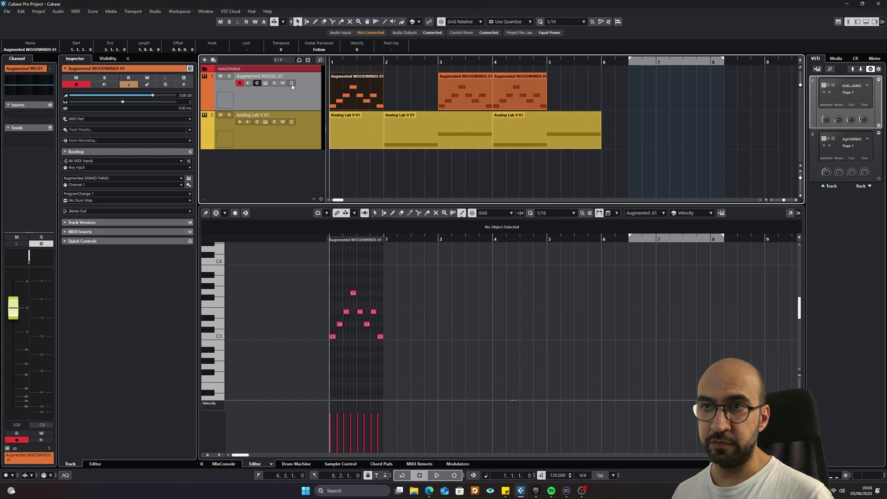
Step: Show the lanes of the Augmented WOODWINDS track and play back the bar 1 part, returning the cursor to the start
left_click(291, 83)
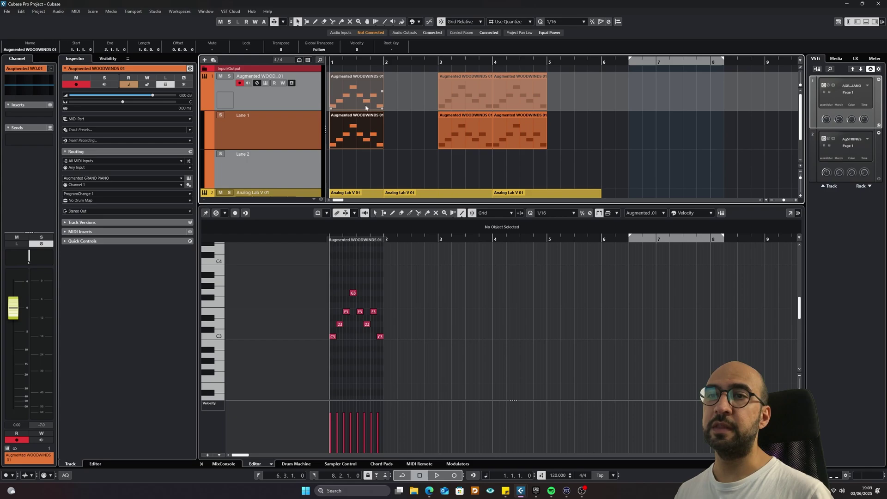
scroll(288, 128, "down", 1)
scroll(289, 128, "up", 1)
key("space")
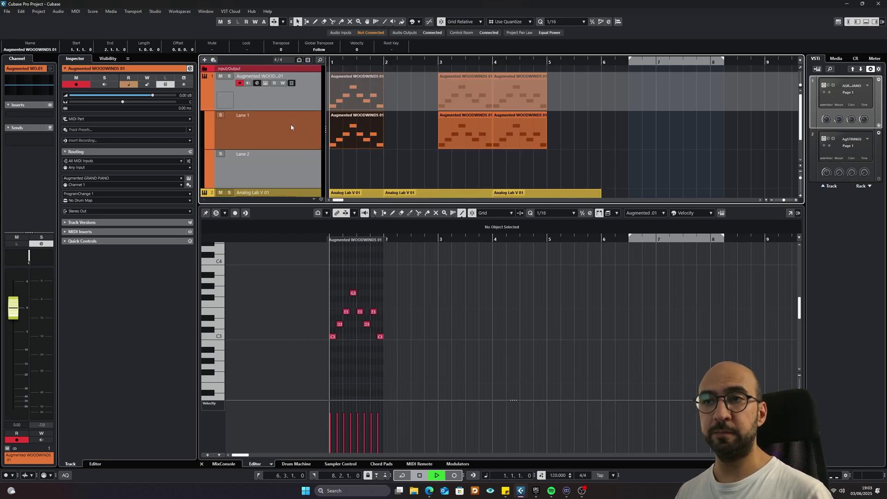
key("space")
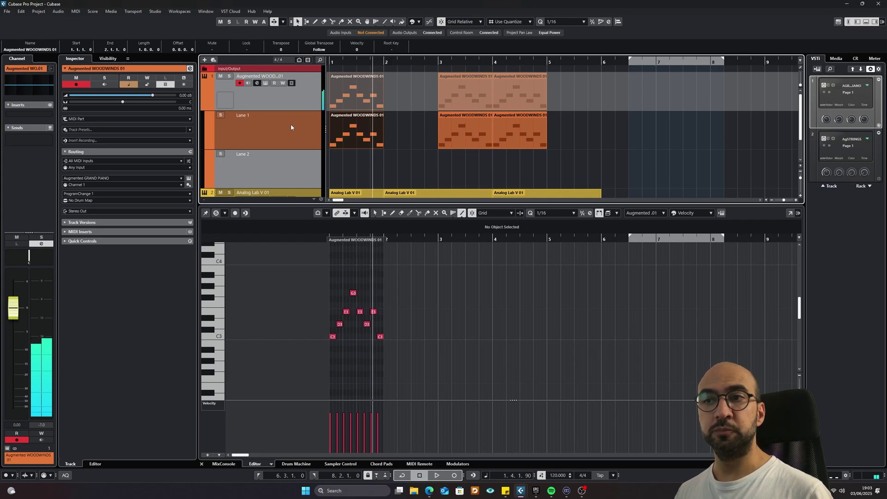
left_click(325, 64)
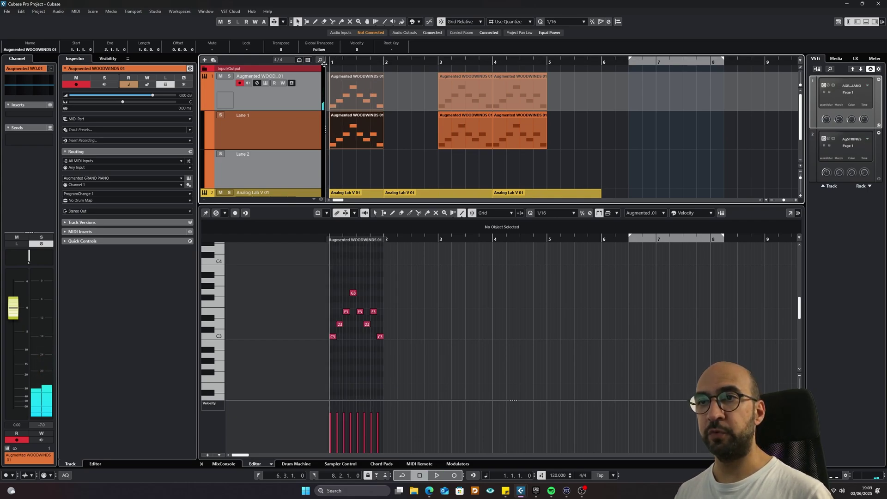
Step: Create an empty one-bar part in bar 1 on Lane 2 of the Augmented WOODWINDS track
double_click(330, 160)
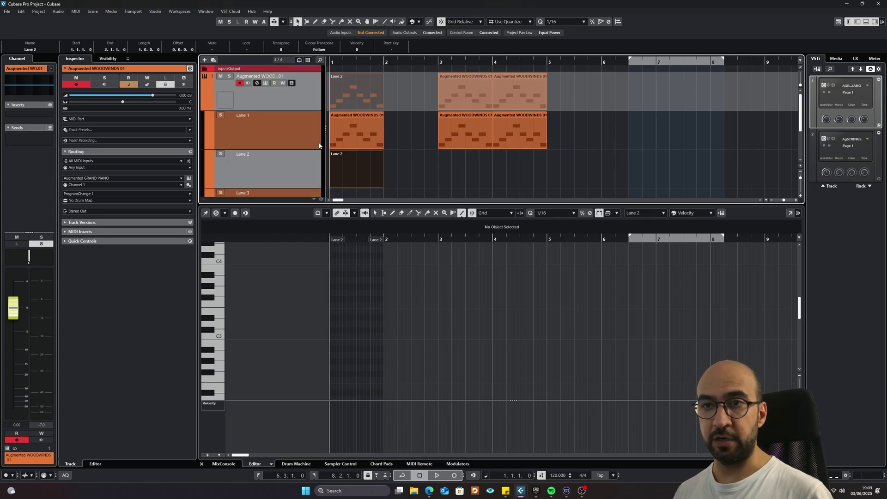
scroll(348, 160, "down", 3)
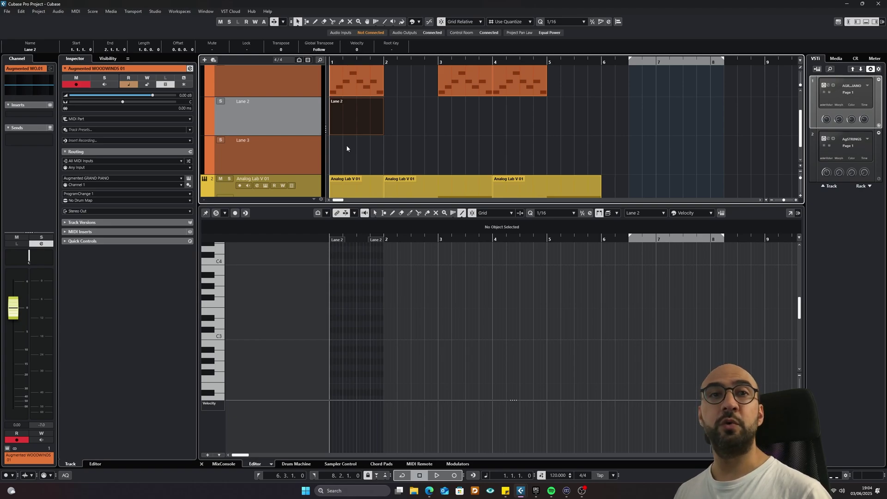
scroll(347, 148, "up", 1)
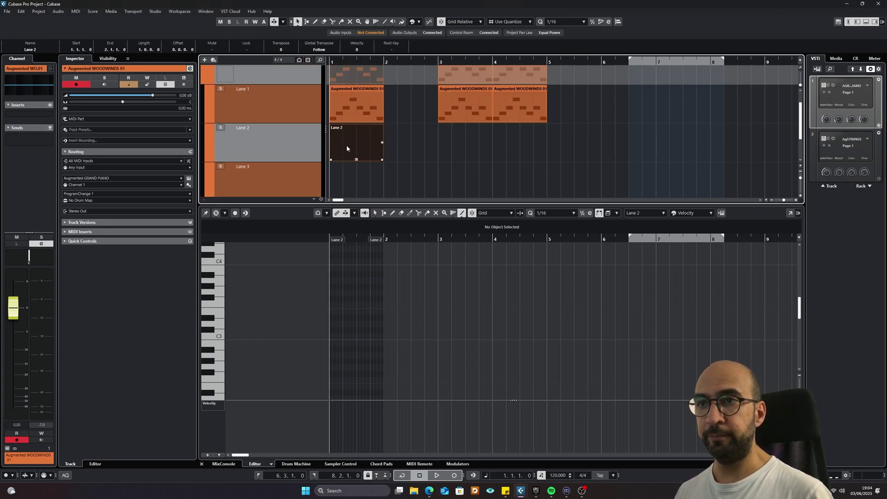
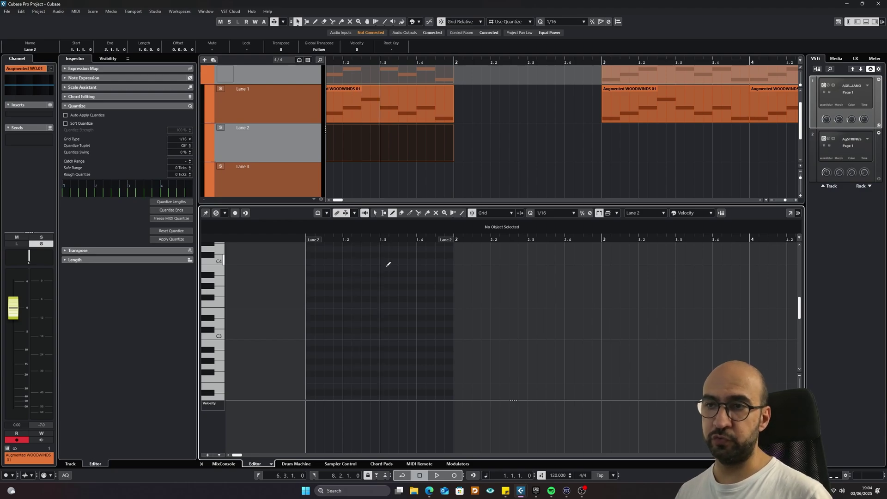
Step: Draw four consecutive one-beat notes, C3, D3, E3 and G3, across bar 1 of the Lane 2 part
left_click(392, 213)
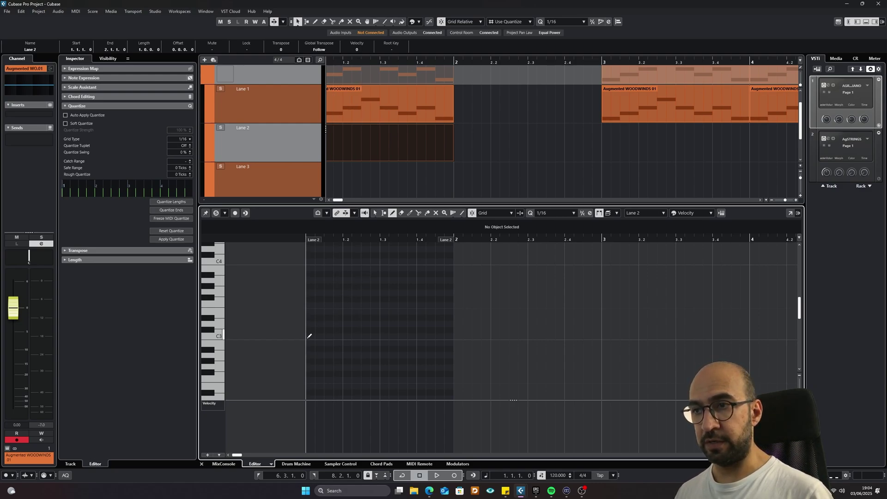
left_click_drag(308, 336, 342, 335)
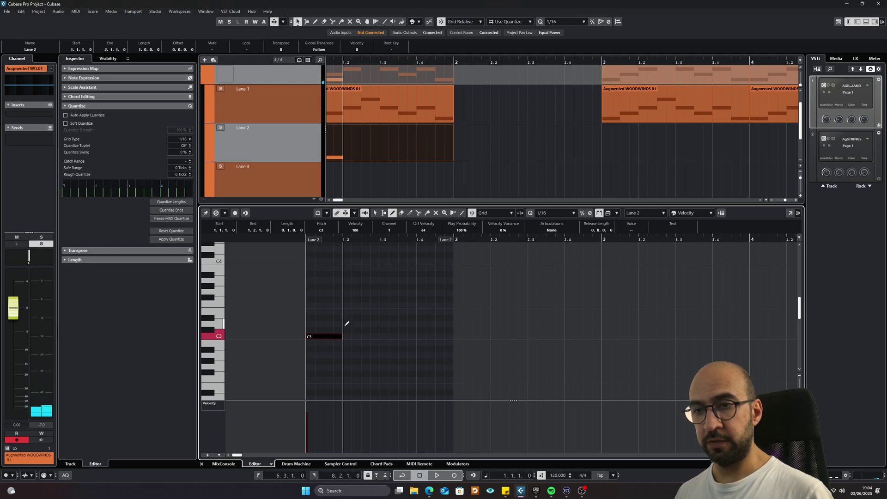
mouse_move(344, 324)
left_mouse_down()
mouse_move(416, 314)
mouse_move(455, 291)
left_mouse_up()
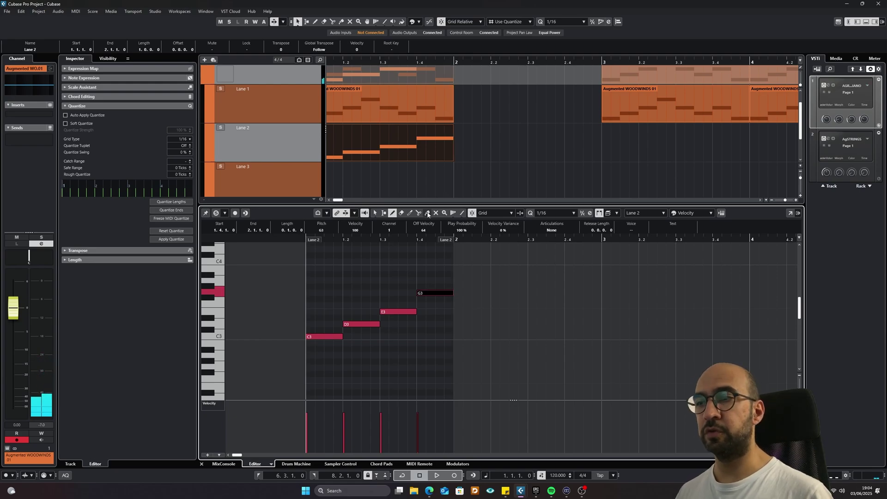
left_click_drag(338, 200, 336, 199)
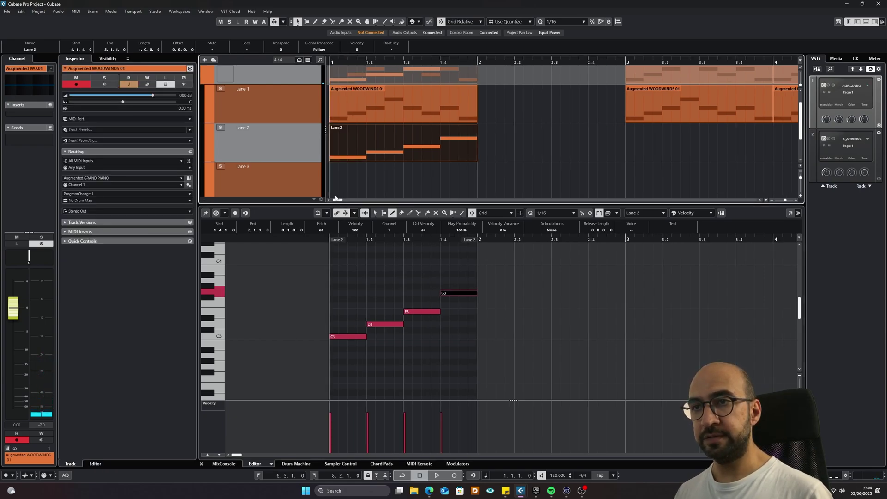
Step: Deselect the Lane 2 part and play back bar 1 to hear both lanes together
left_click(293, 140)
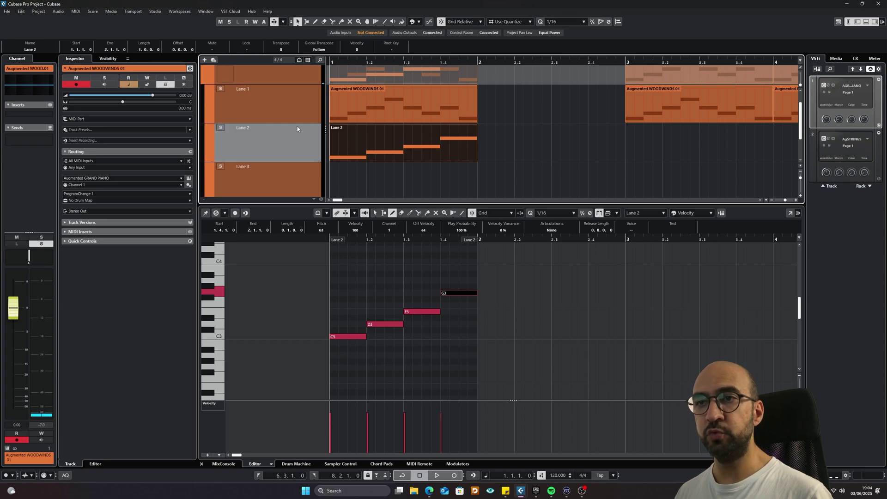
left_click(406, 148)
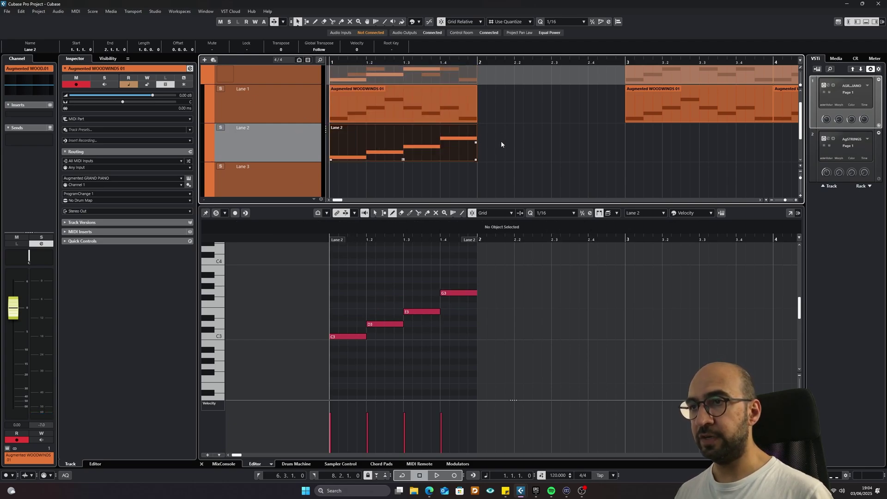
left_click(531, 144)
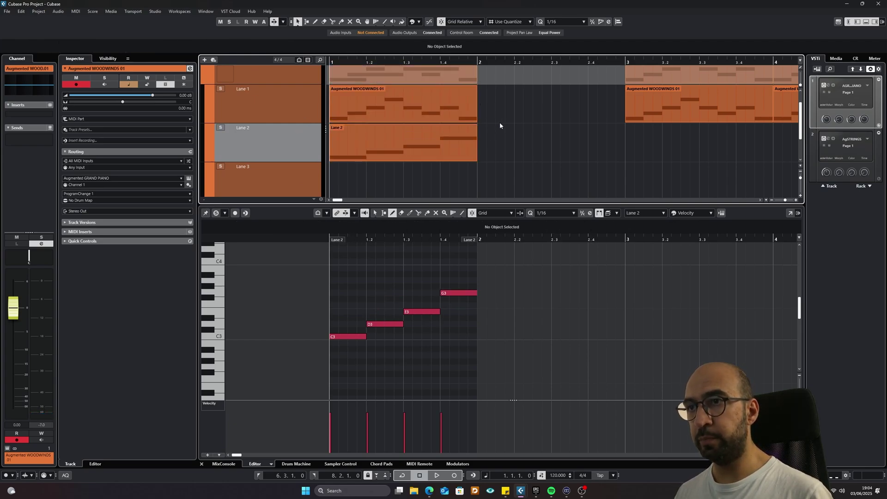
scroll(509, 127, "up", 1)
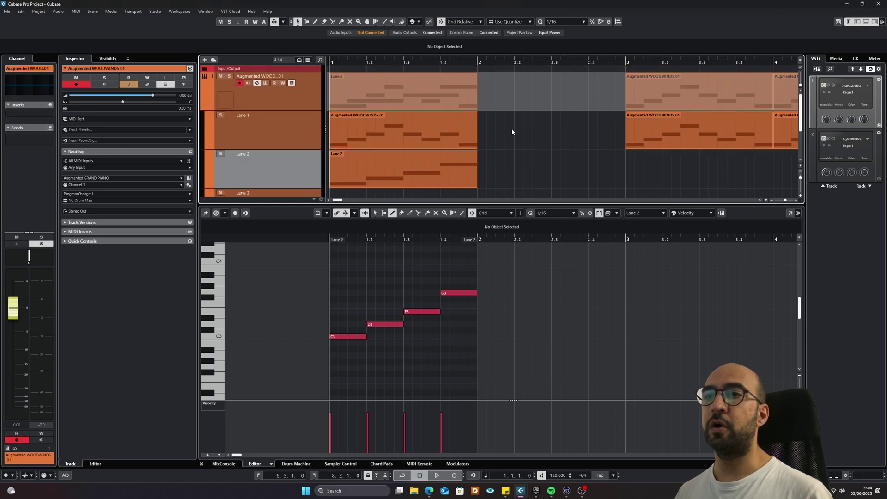
scroll(512, 129, "down", 1)
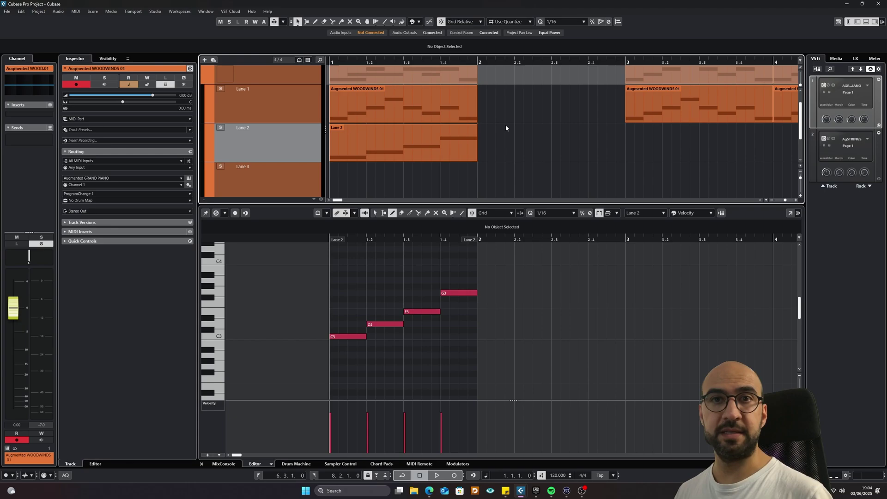
key("space")
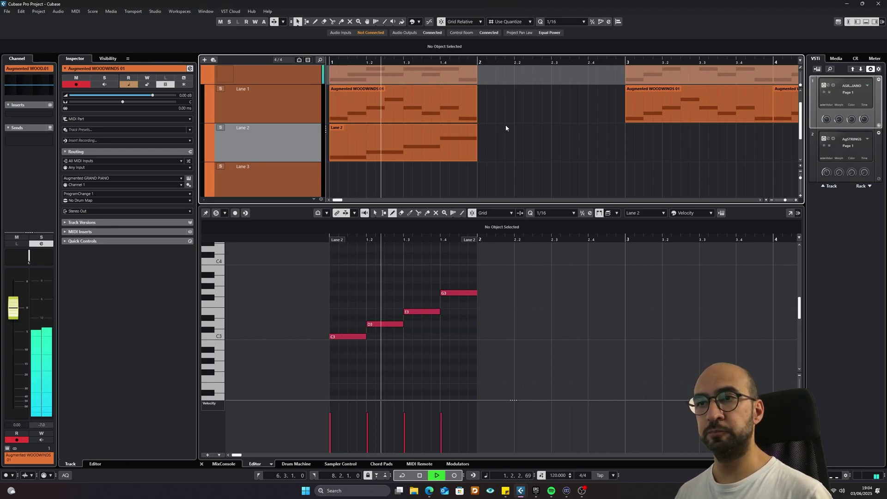
key("space")
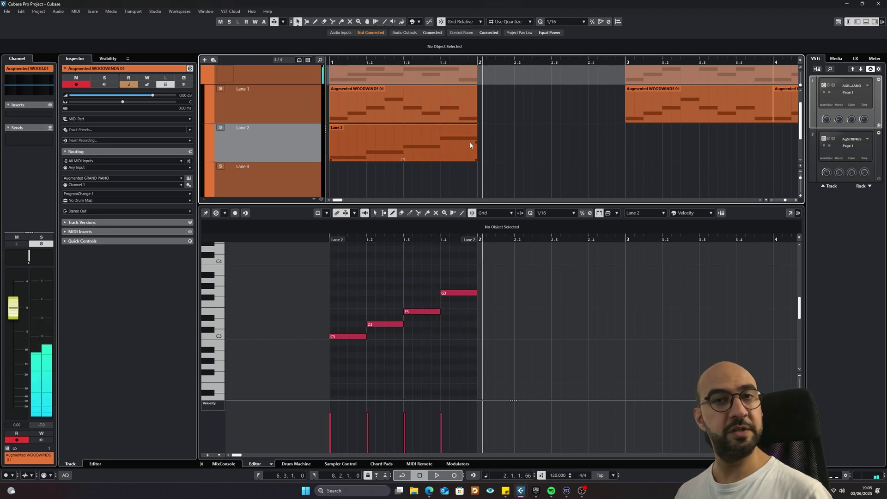
Step: Select all four notes of the Lane 2 part and transpose them down one octave
left_click(374, 213)
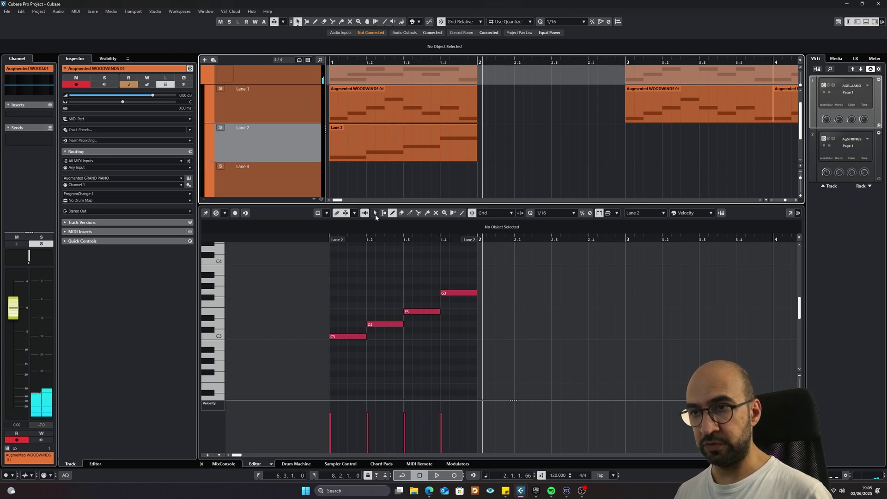
mouse_move(492, 365)
left_mouse_down()
mouse_move(342, 295)
mouse_move(330, 278)
left_mouse_up()
scroll(348, 329, "down", 2)
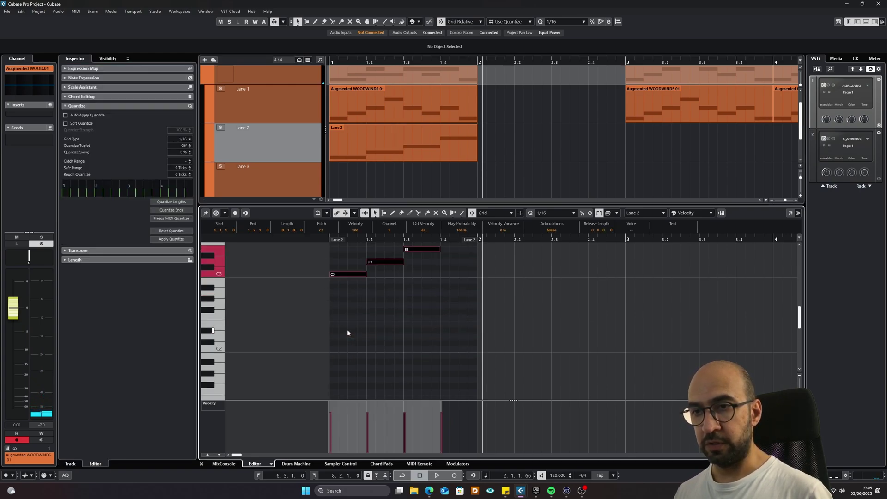
key("shift+Down")
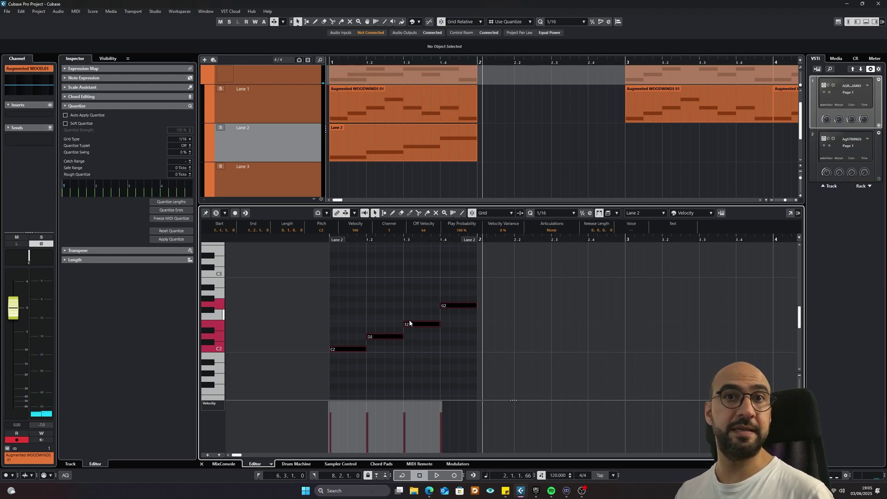
scroll(409, 320, "up", 1)
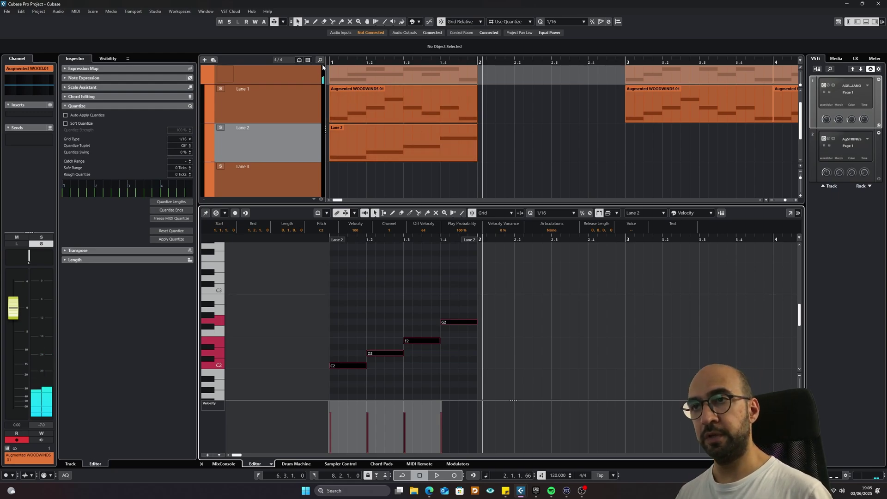
Step: Play bar 1 from the start to hear the lowered Lane 2 notes beneath the Lane 1 melody
left_click(337, 68)
key("space")
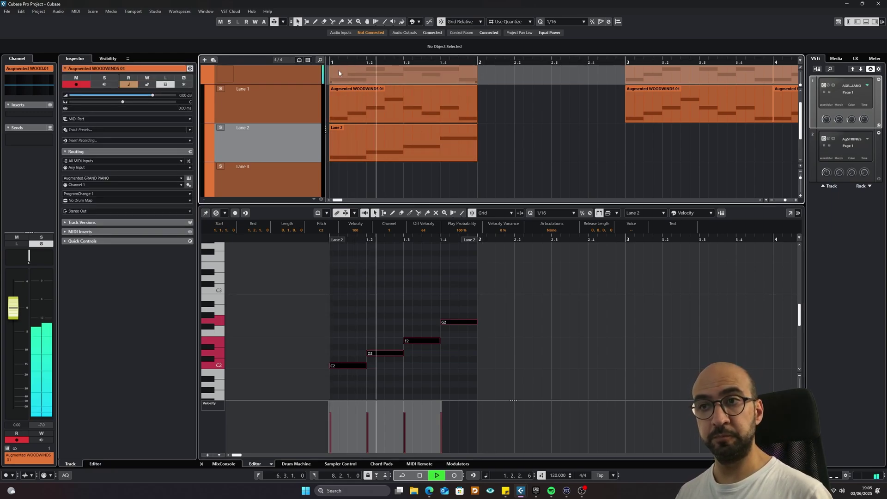
key("space")
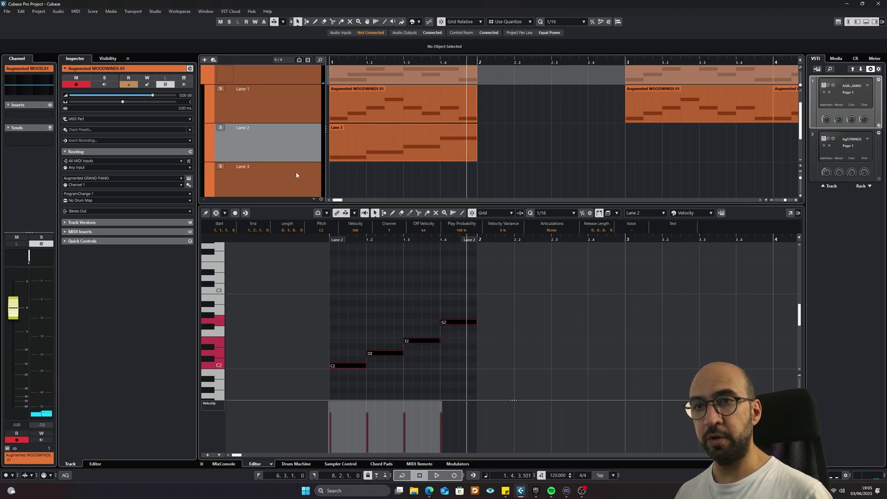
scroll(296, 171, "down", 1)
scroll(365, 132, "up", 1)
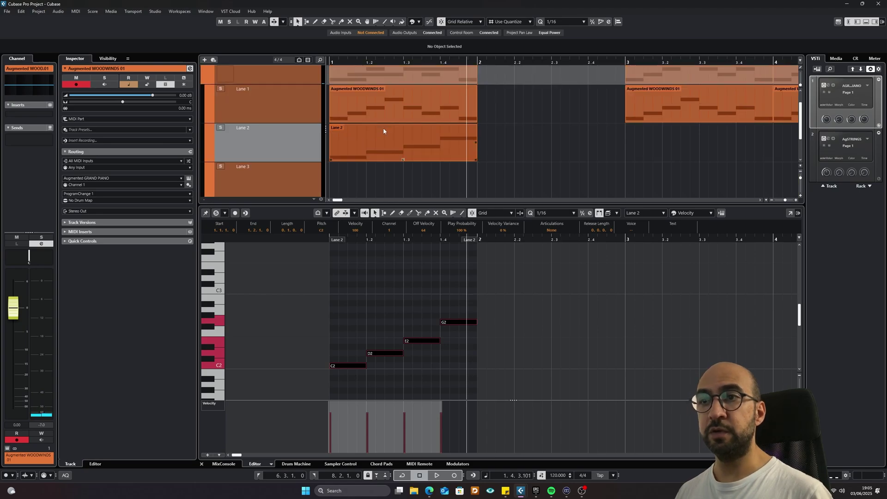
Step: Mute the bar 1 parts on Lane 1 and Lane 2 in turn, and unmute both again
left_click(392, 122)
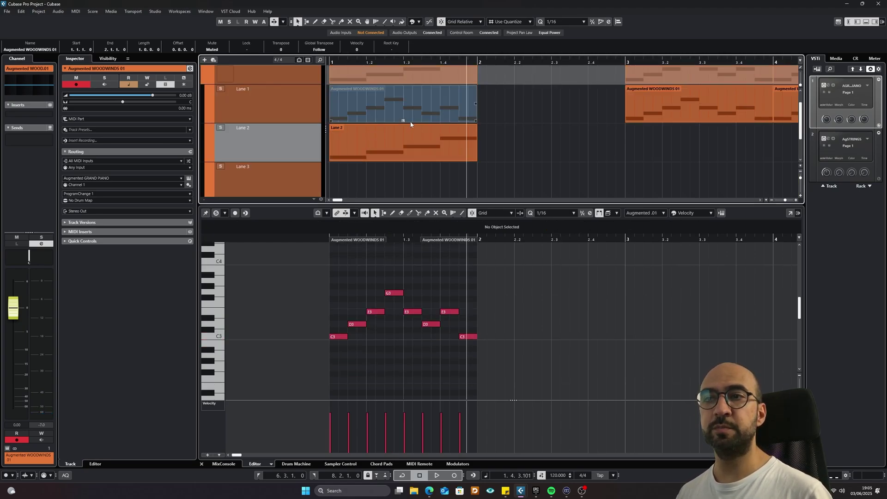
left_click_drag(405, 123, 403, 123)
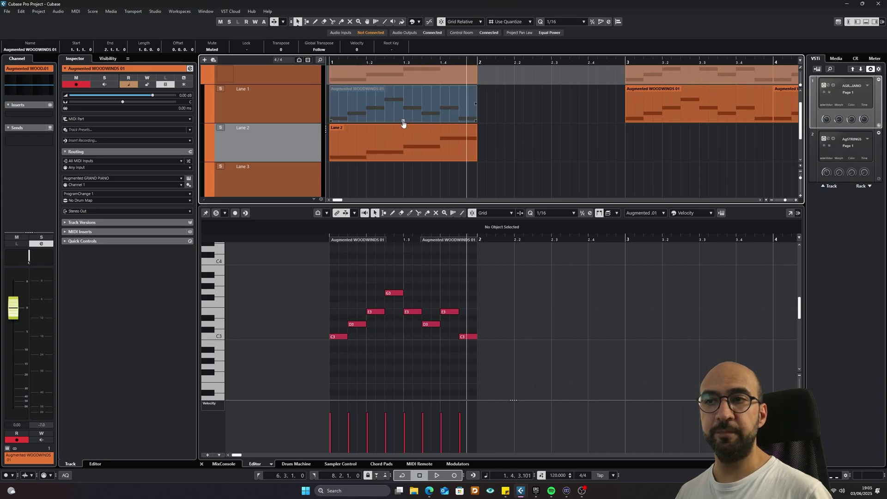
left_click(405, 151)
left_click(404, 121)
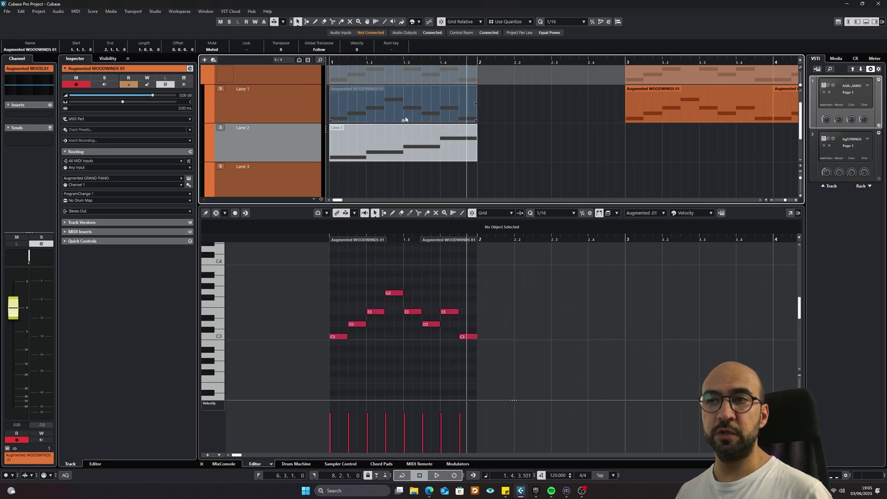
scroll(403, 138, "up", 1)
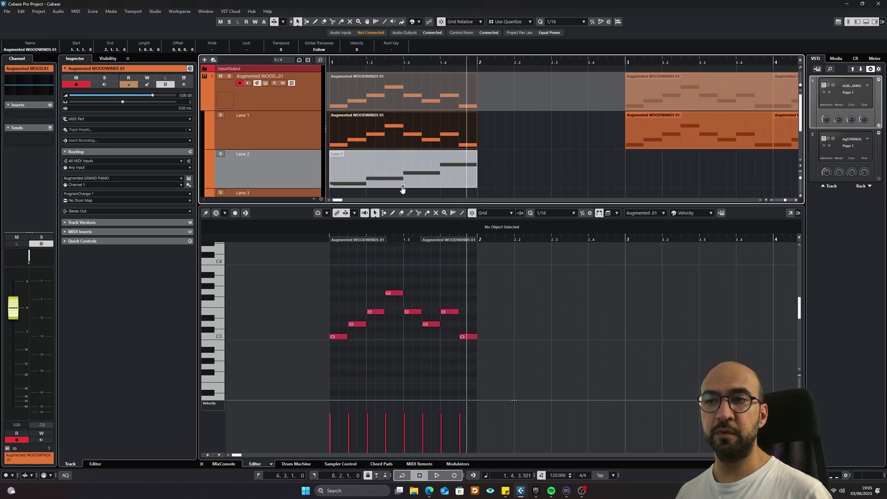
left_click(402, 184)
left_click(384, 104)
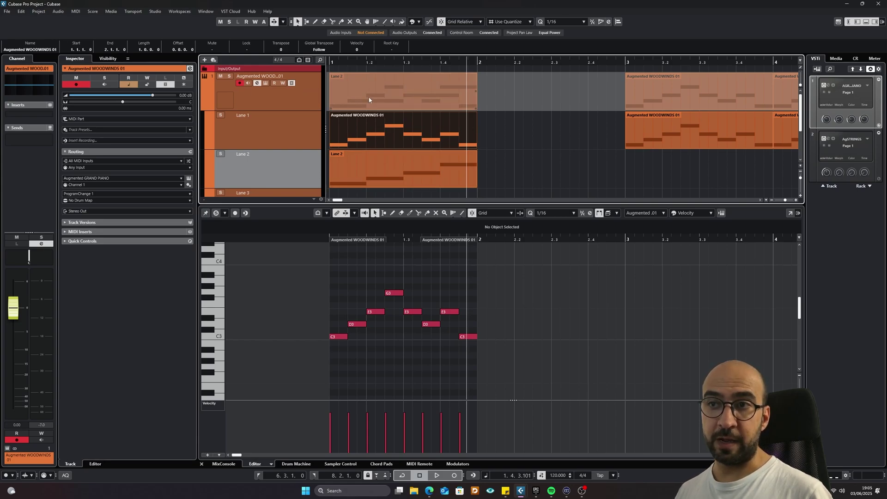
Step: Mute the Lane 2 part alone to compare the combined part on the track, and unmute it
left_click(405, 186)
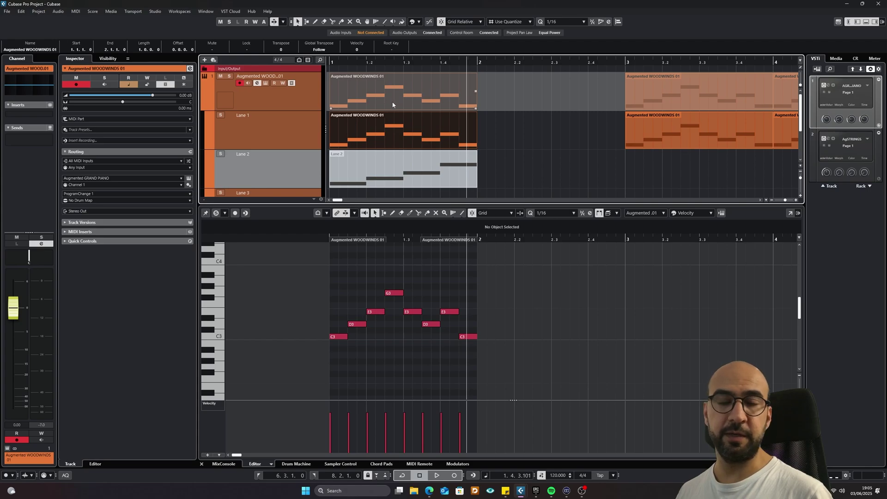
left_click(406, 174)
left_click(403, 185)
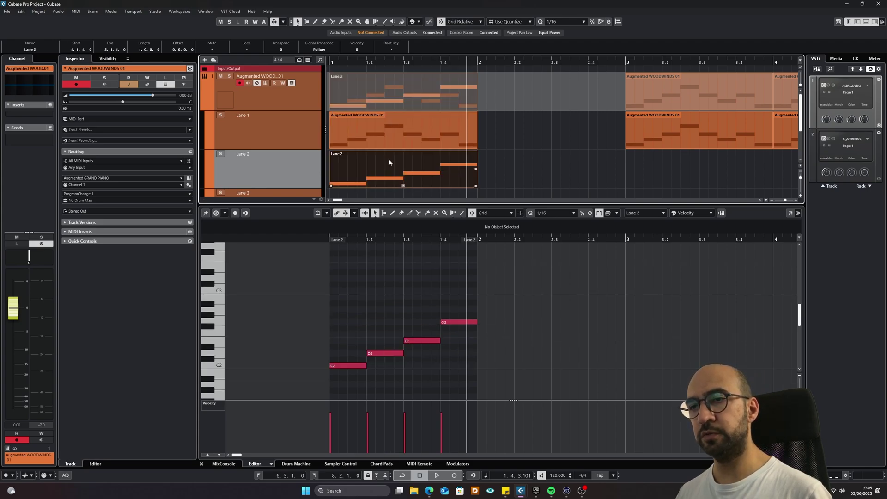
Step: Hide the lanes of the Augmented WOODWINDS track and play back bar 1 from the start
left_click(292, 83)
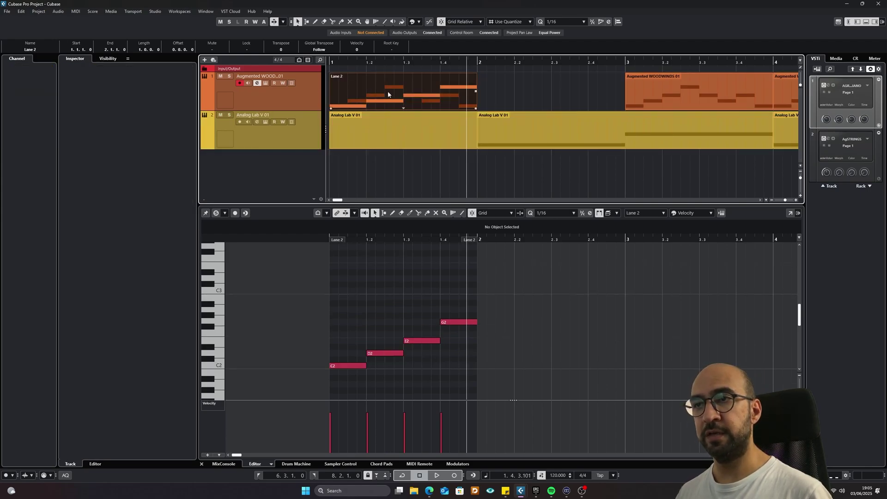
left_click(331, 62)
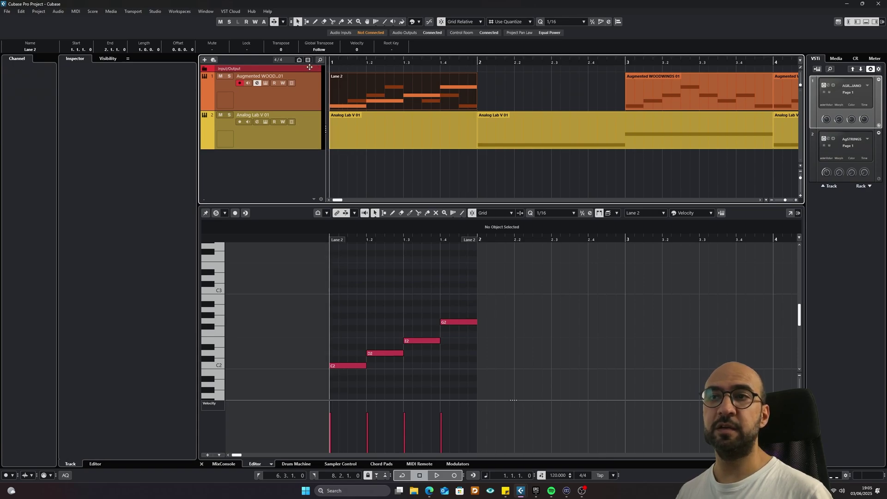
key("space")
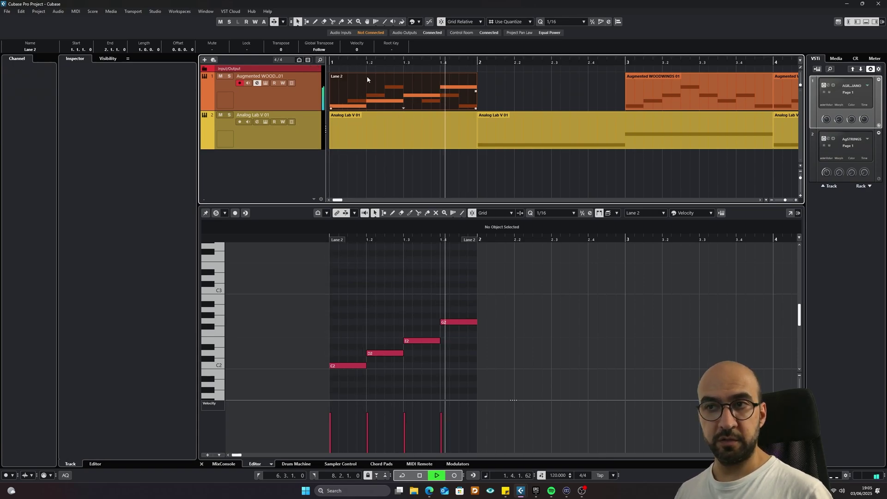
key("space")
left_click(292, 82)
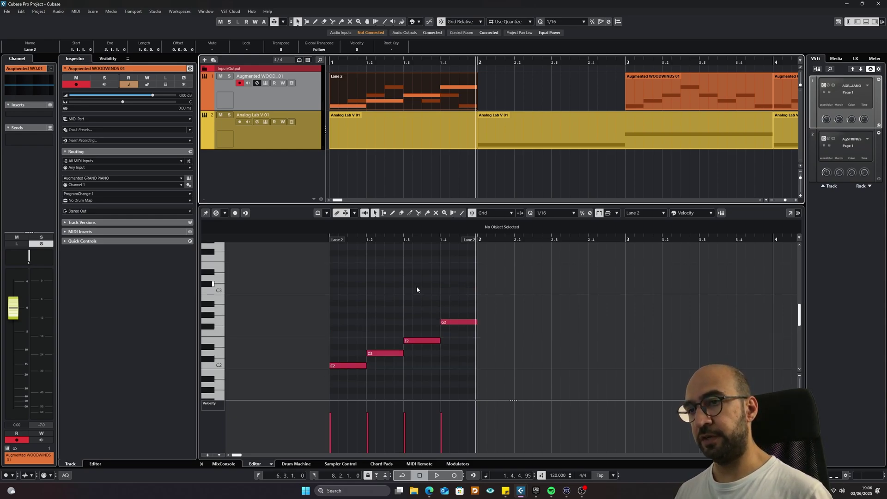
Step: Enlarge the Key Editor area by reducing the height of the project track area above it
scroll(433, 290, "up", 4)
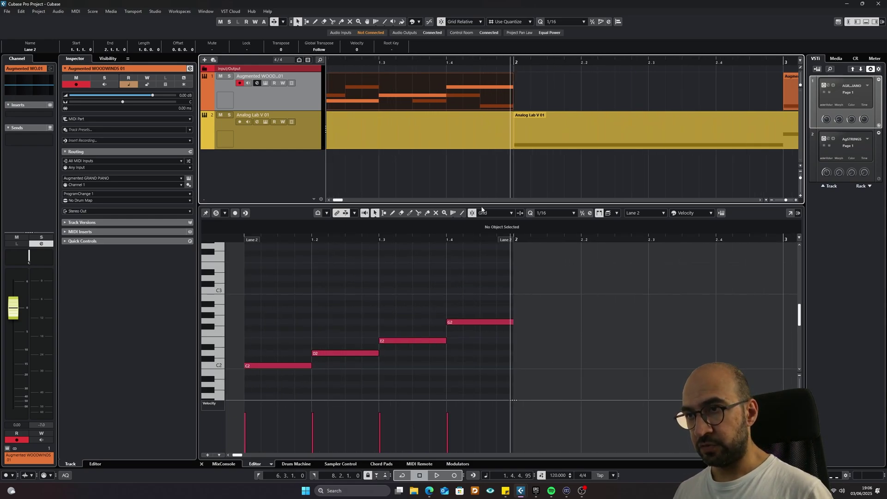
left_click_drag(481, 203, 482, 182)
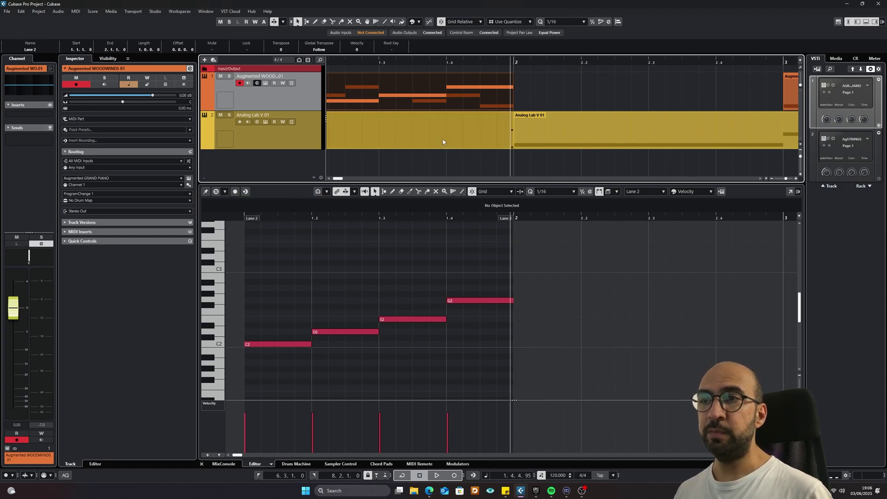
scroll(482, 149, "down", 2)
scroll(481, 149, "down", 1)
Step: Go through the parts on both tracks, ending on the bar 1 part of the Augmented WOODWINDS track
left_click(561, 95)
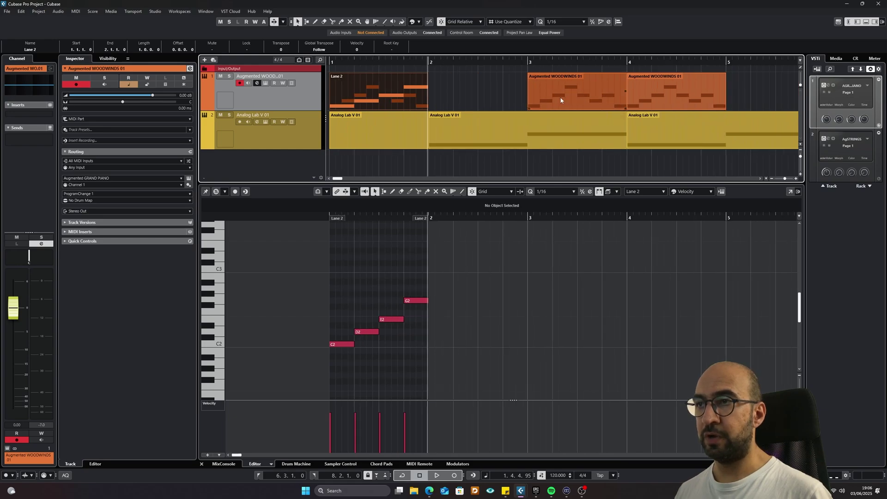
left_click(687, 96)
left_click(684, 121)
left_click(522, 124)
left_click(376, 84)
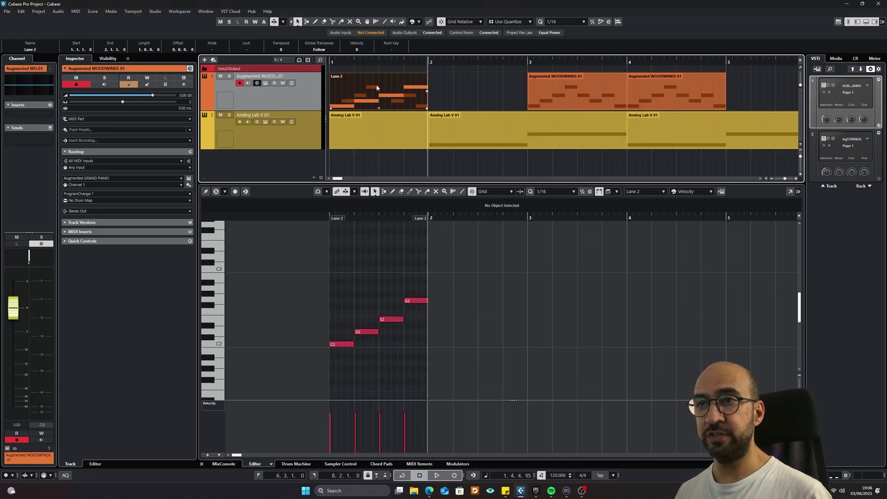
Step: Pin the Key Editor to the bar 1 Lane 2 part and select other parts on both tracks to test it
left_click(205, 192)
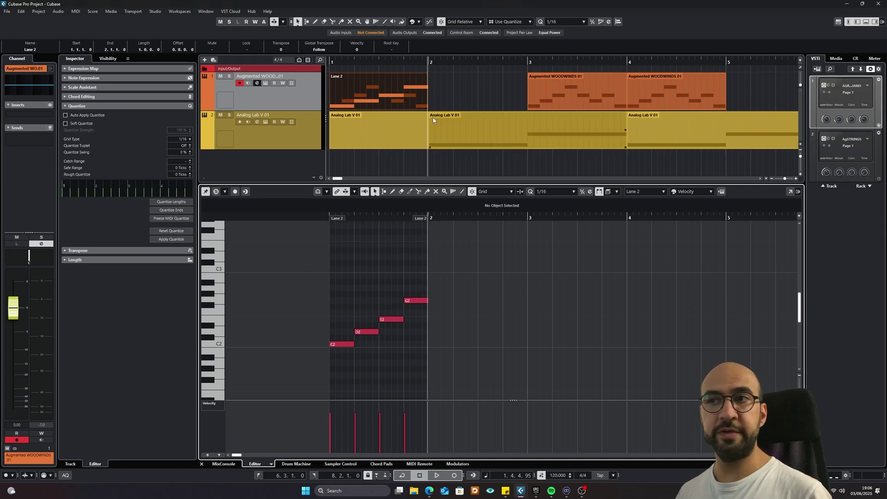
left_click(596, 92)
left_click(665, 89)
left_click(670, 120)
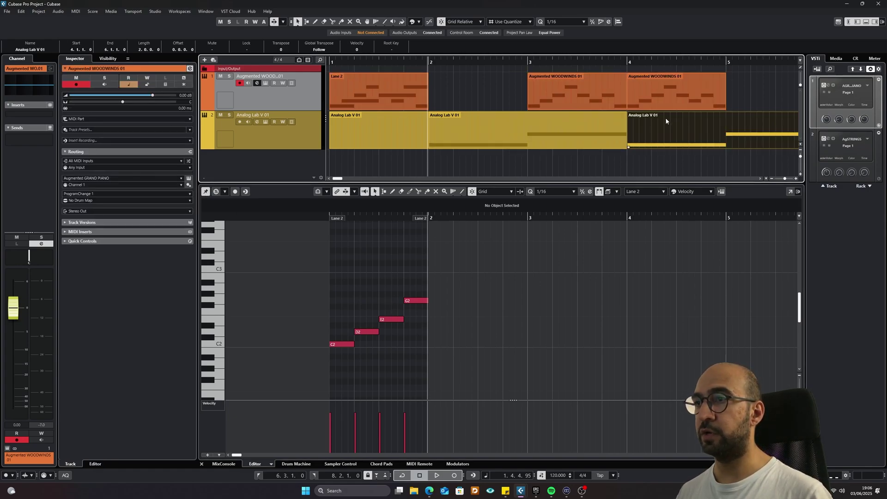
Step: Select parts on both tracks to check the pinned Key Editor, return to the bar 1 Lane 2 part, and unpin the editor
left_click(545, 123)
left_click(395, 131)
left_click(392, 101)
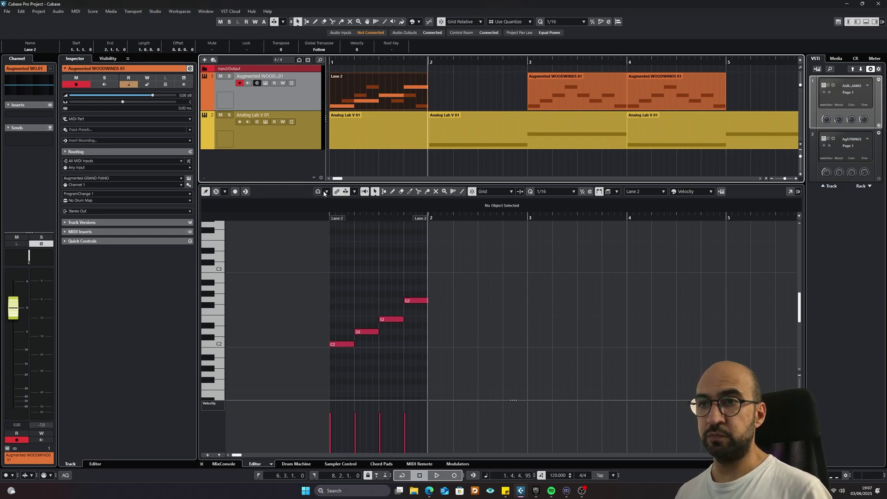
left_click(205, 195)
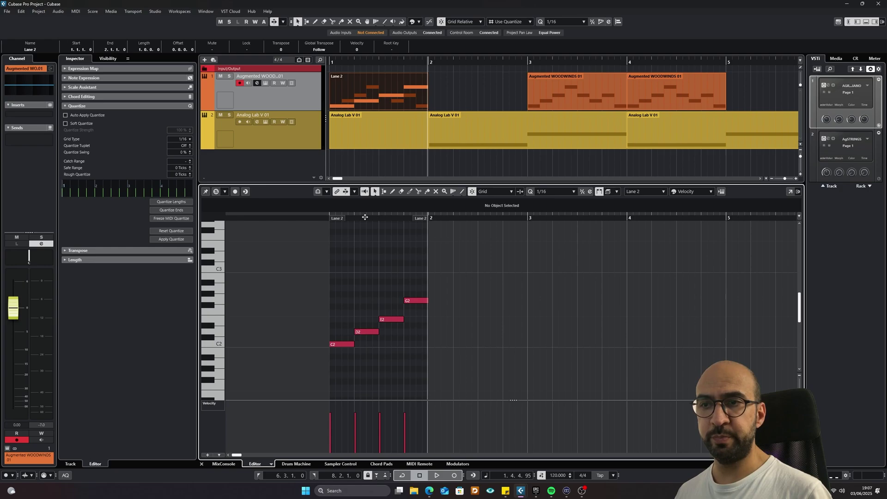
Step: Solo the Key Editor content, play back bar 1 from the start, and turn the editor solo off
left_click_drag(365, 217, 327, 221)
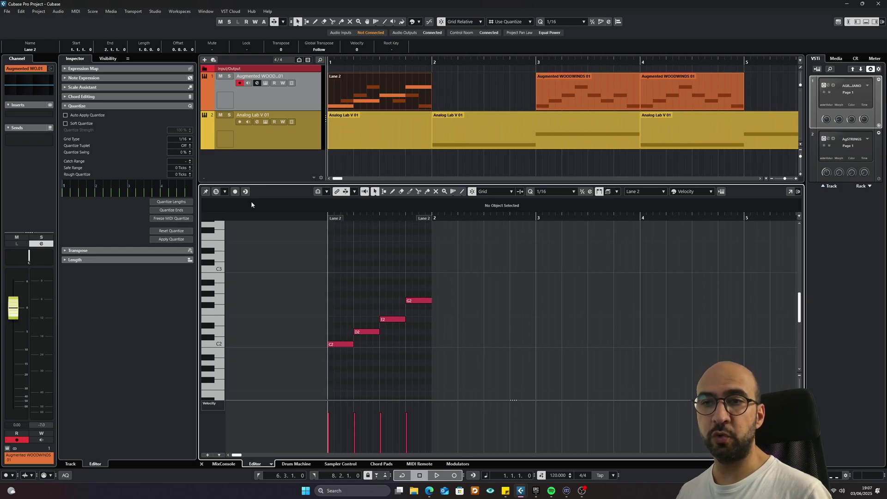
left_click(216, 191)
key("space")
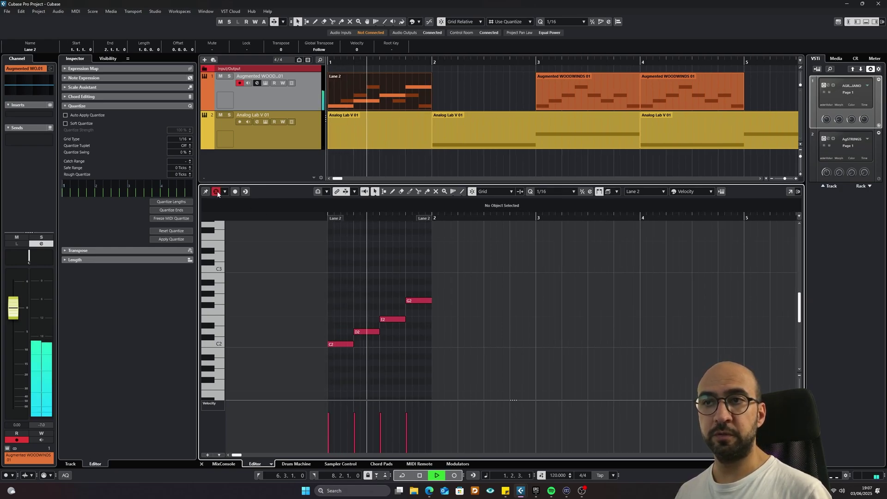
key("space")
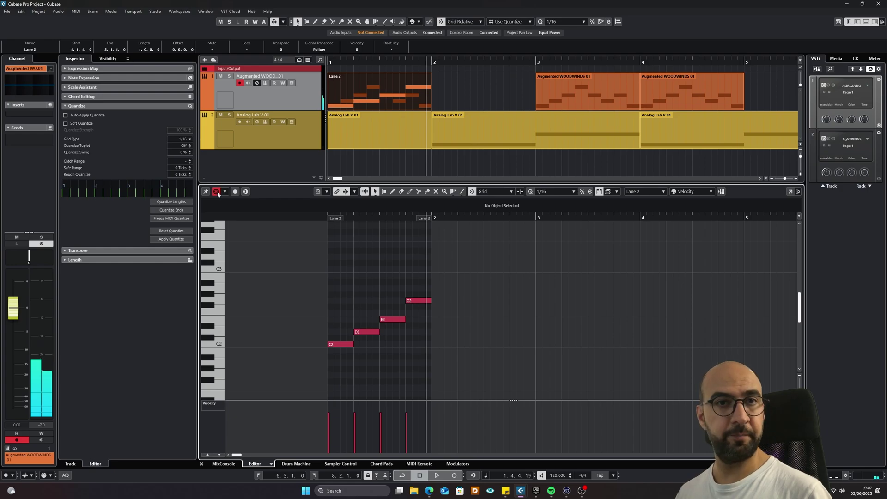
left_click(216, 191)
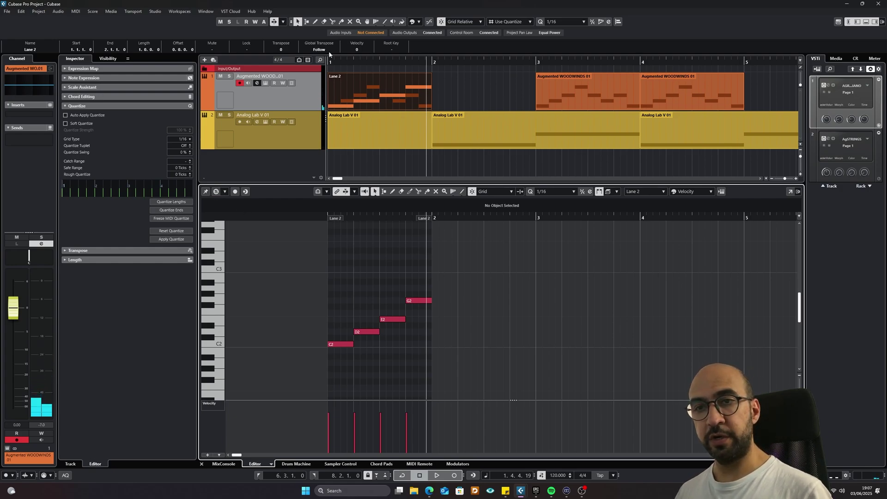
Step: Play back bar 1 of both tracks from the start without the editor solo
left_click(331, 60)
left_click(347, 116)
key("space")
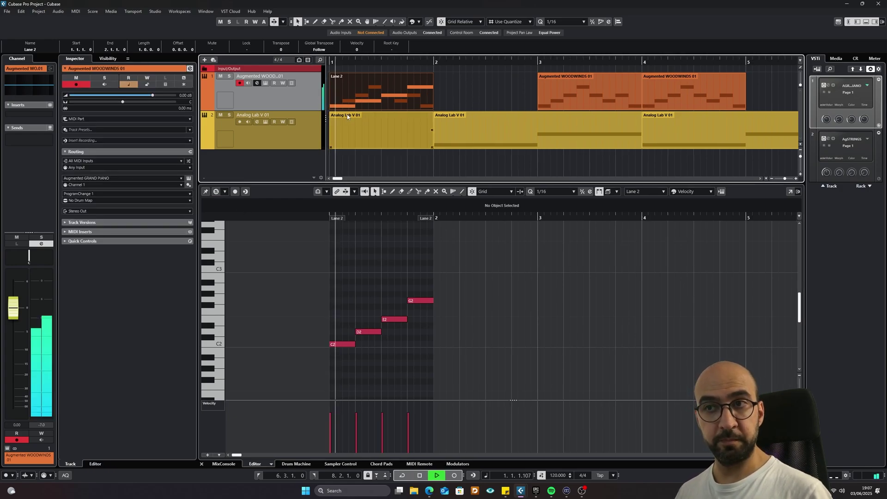
key("space")
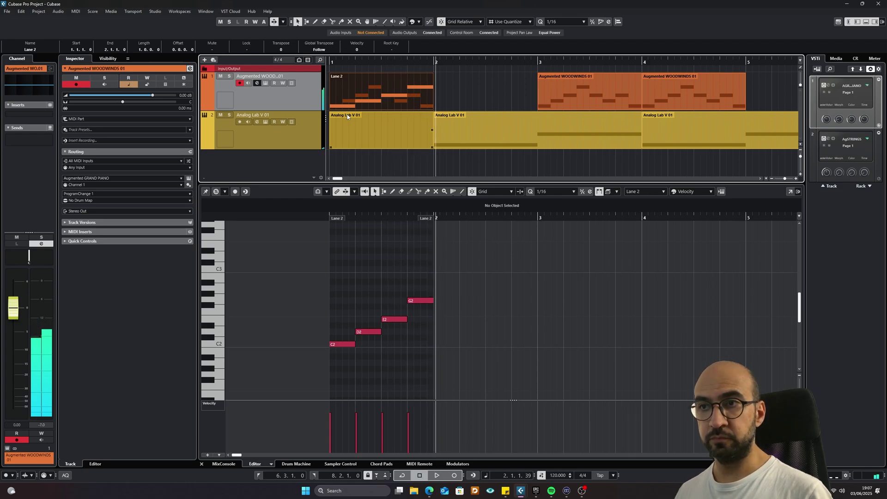
left_click(365, 162)
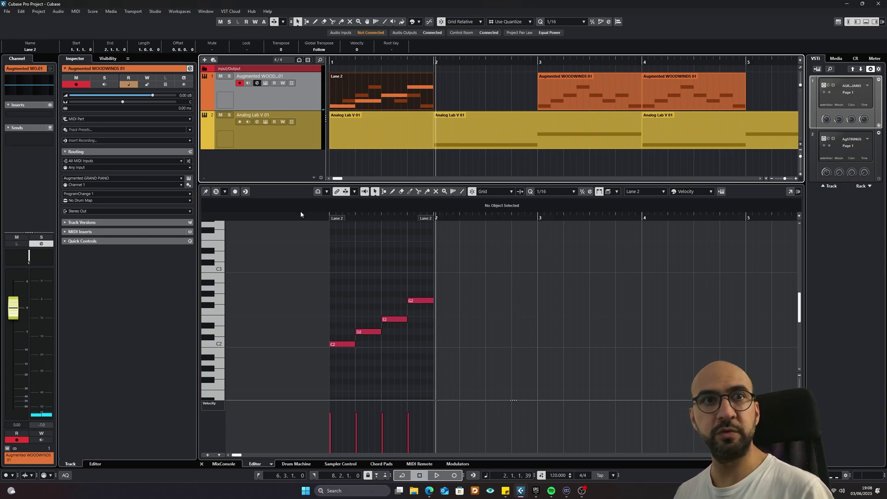
Step: Insert the retrospective MIDI recording from bar 2 in the Key Editor, briefly play it back, and select the Lane 2 part
left_click(244, 192)
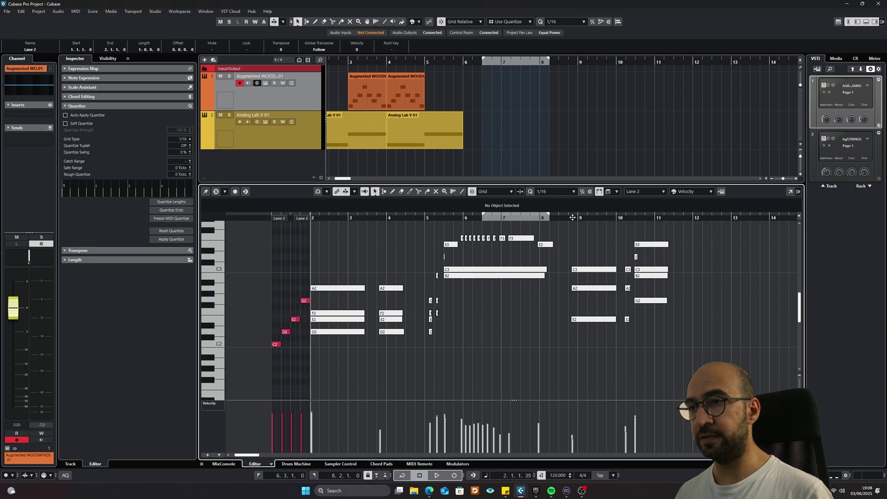
key("space")
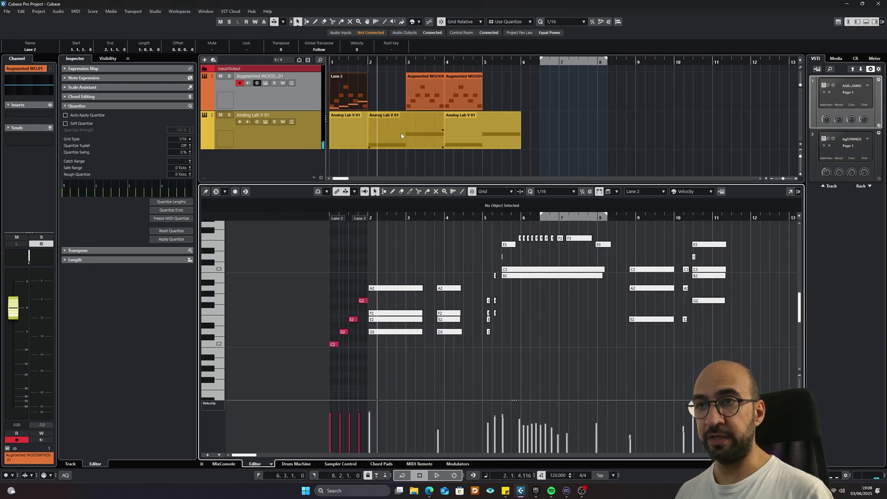
left_click(384, 102)
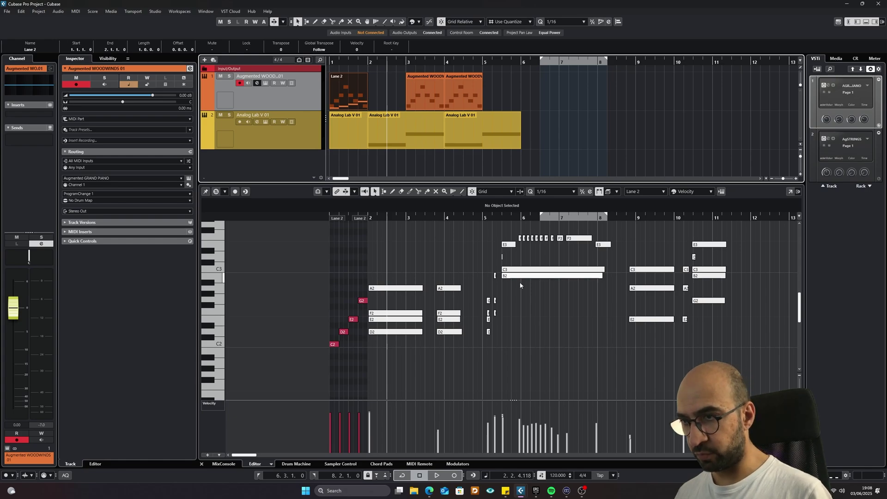
left_click(390, 343)
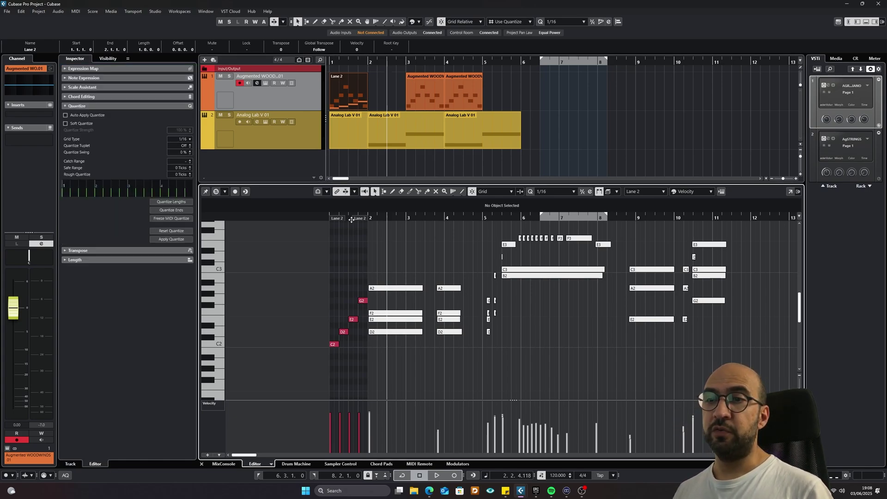
left_click(346, 95)
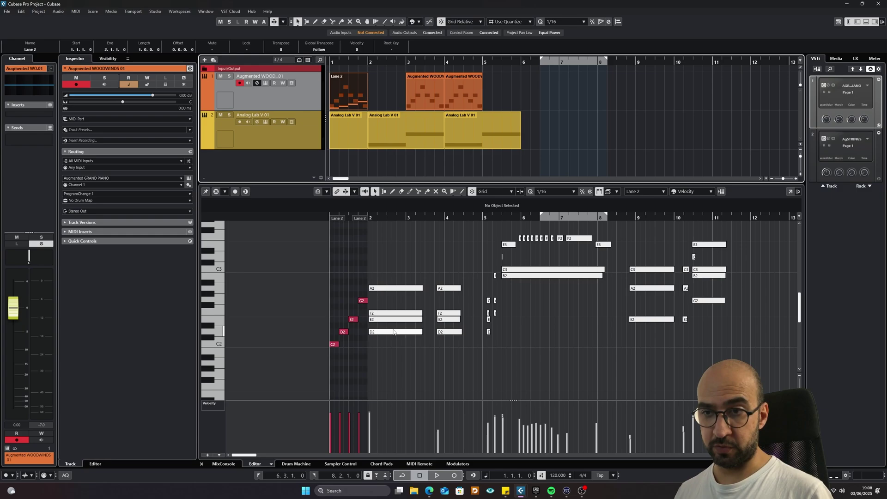
Step: Move the Augmented WOODWINDS parts at bars 3 and 4 to bar 11, and extend the Lane 2 part to a length of 9.3.0.0
left_click_drag(485, 90, 728, 105)
left_click(358, 96)
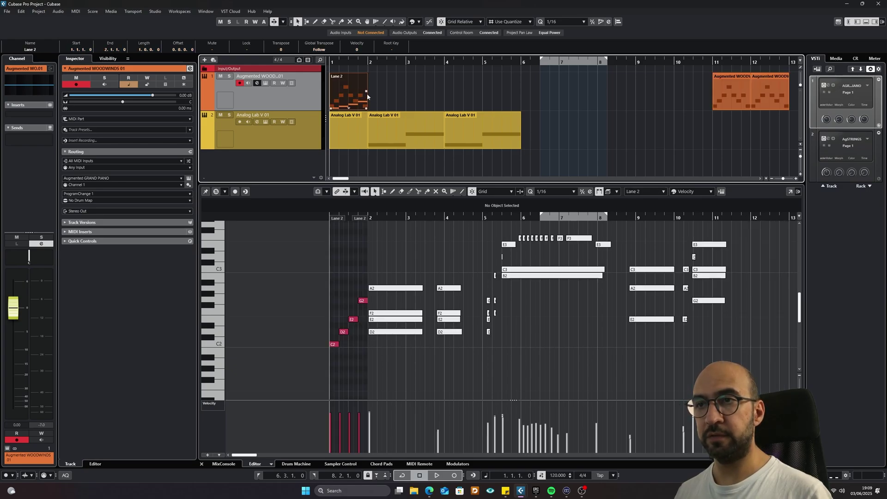
left_click_drag(368, 108, 702, 108)
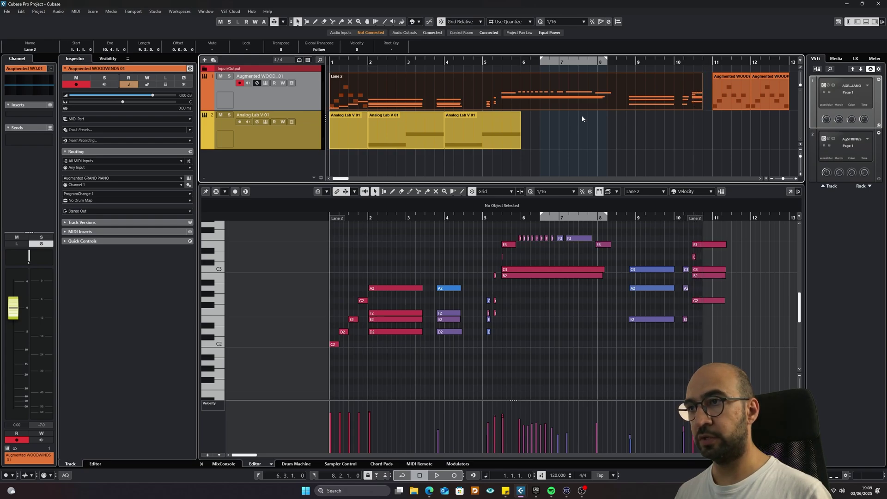
Step: Play back the extended Lane 2 part from about bar 5, mute the Analog Lab V 01 track, and jump to about bar 9
left_click(492, 63)
key("space")
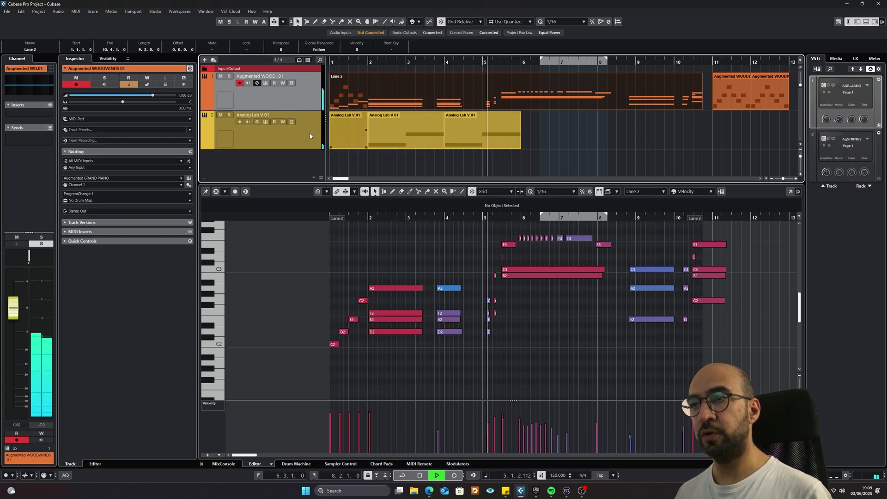
left_click(221, 115)
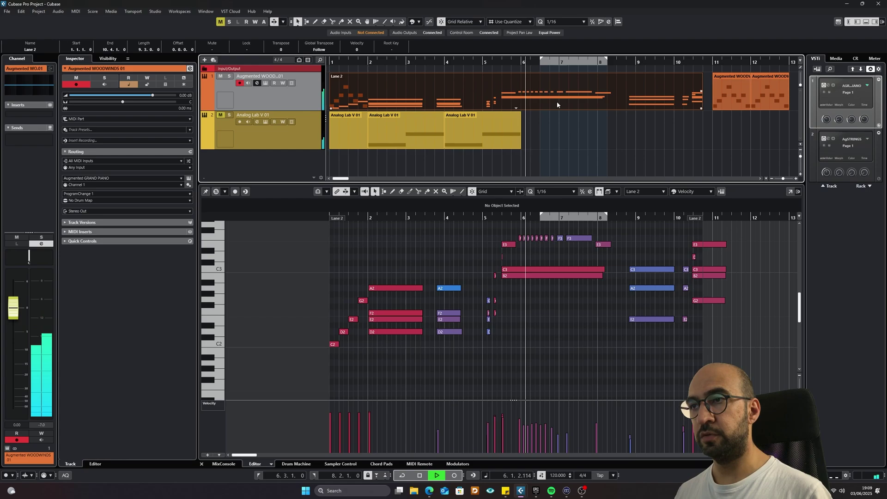
left_click(631, 61)
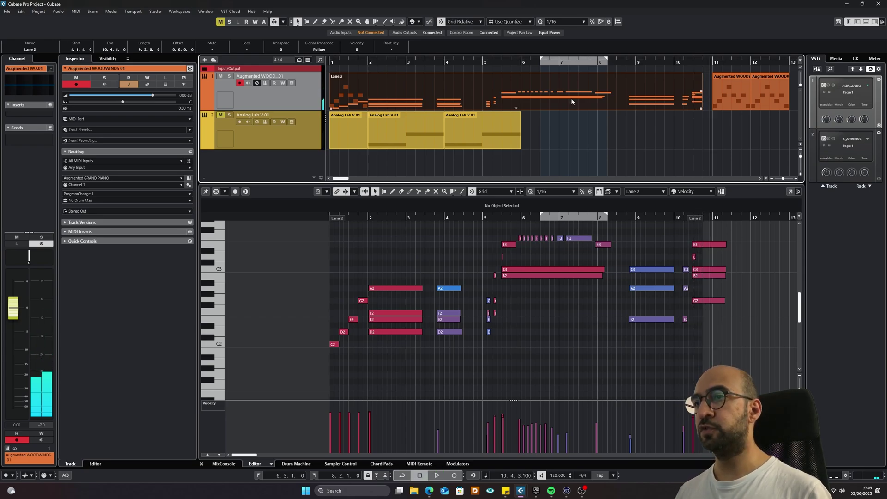
Step: Undo the Lane 2 part's extension, the move of the two WOODWINDS parts, and the inserted MIDI recording
key("g")
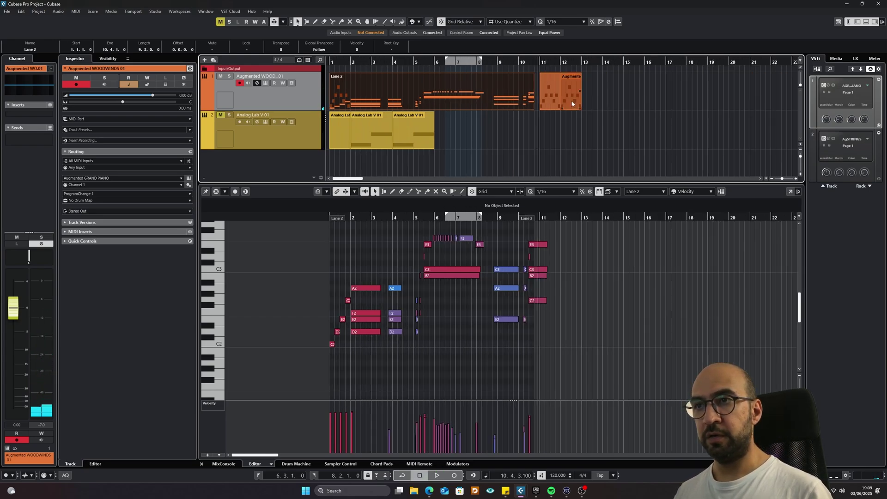
key("g")
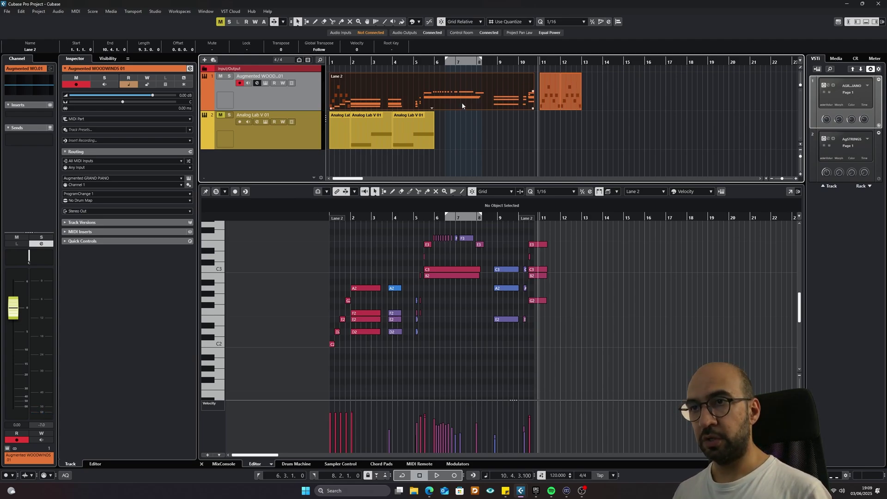
key("ctrl+z")
key("ctrl+z")
key("ctrl+z")
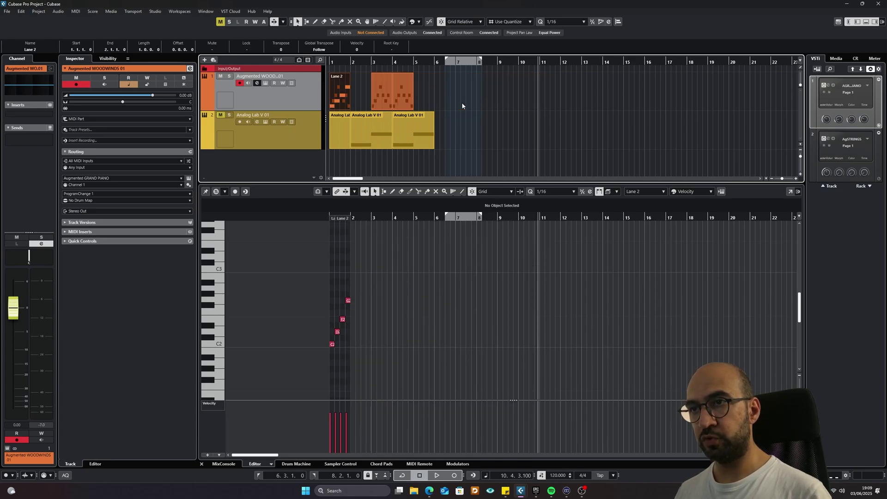
Step: Delete all four notes from the bar 1 Lane 2 part in the Key Editor
scroll(380, 258, "up", 5)
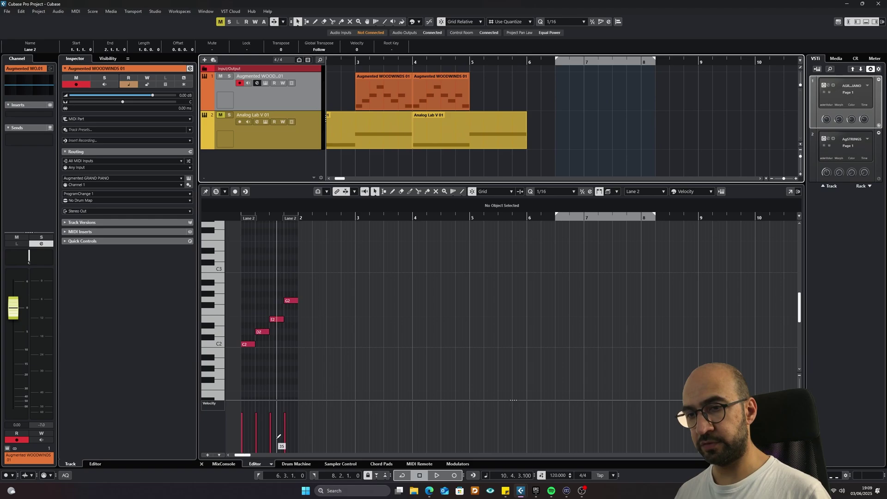
left_click_drag(246, 456, 241, 459)
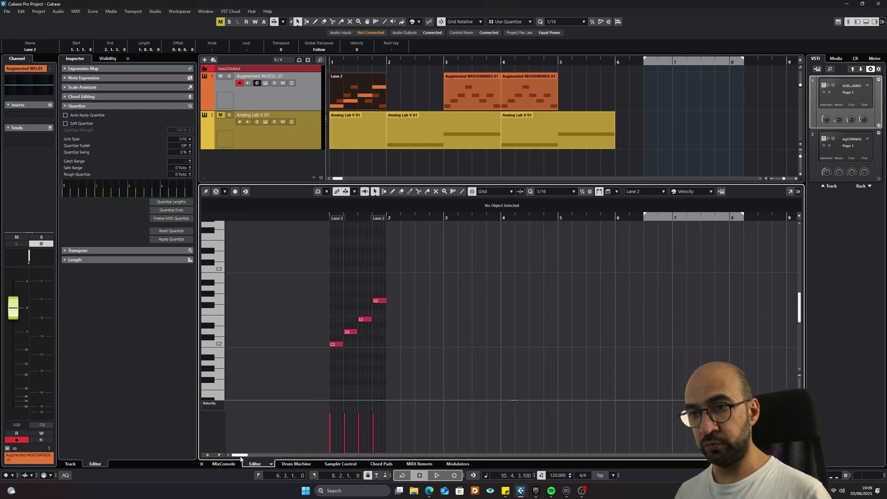
scroll(324, 322, "up", 4)
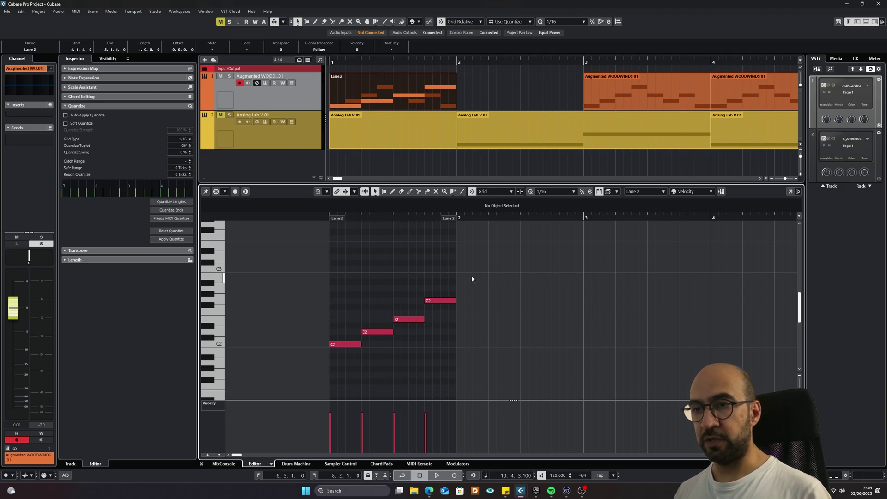
left_click_drag(472, 276, 349, 365)
key("Delete")
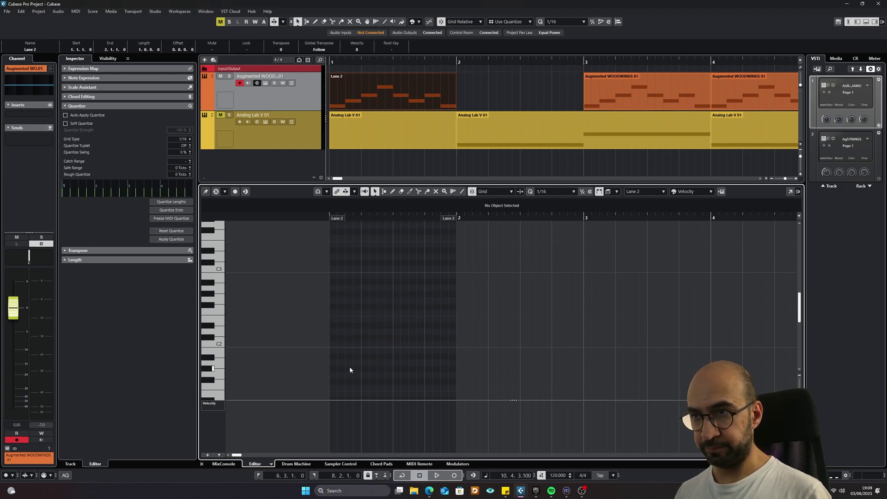
Step: Add 1/16 notes C2, D2, C2, C#2 and D2 in the first half of the bar 1 Lane 2 part
double_click(332, 344)
double_click(346, 331)
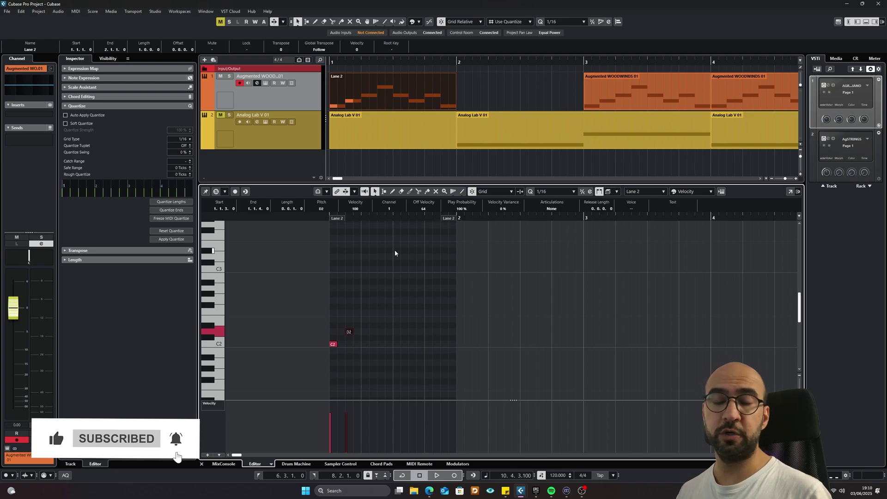
double_click(356, 345)
double_click(371, 338)
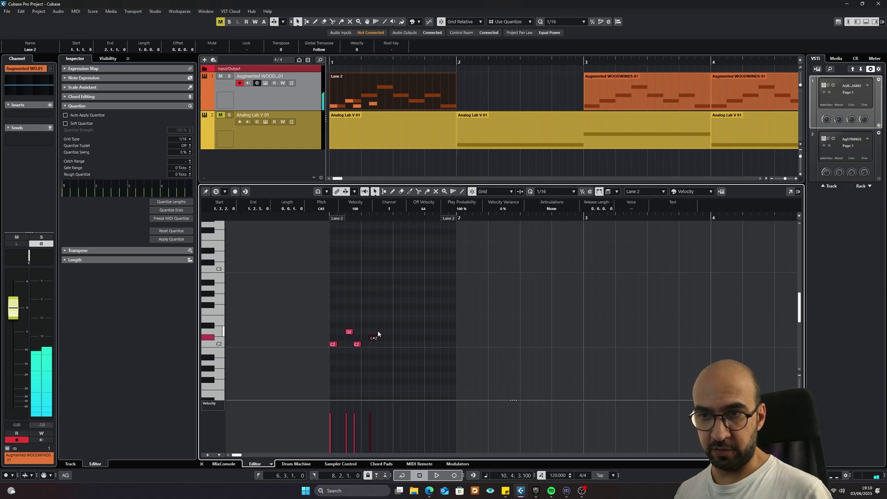
double_click(380, 332)
Step: Delete the newly added notes from the Lane 2 part, keeping only the first C2
left_click_drag(390, 331, 372, 349)
key("Delete")
left_click(357, 344)
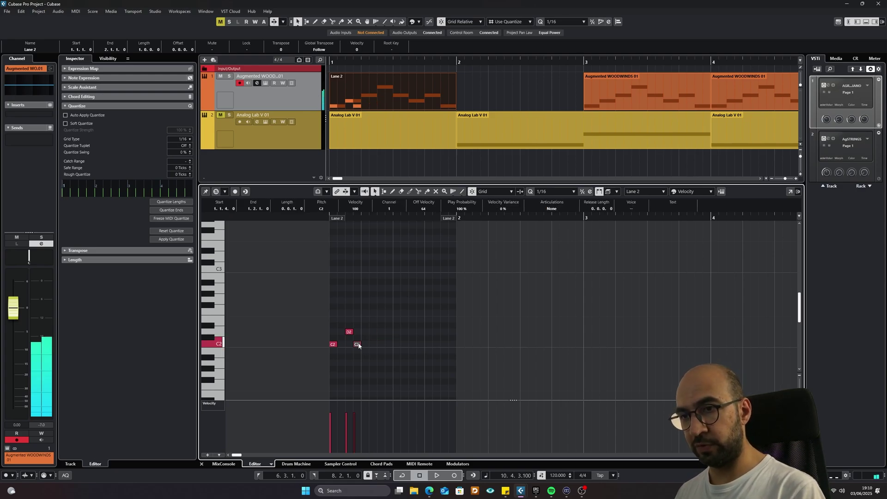
key("Delete")
left_click(349, 332)
key("Delete")
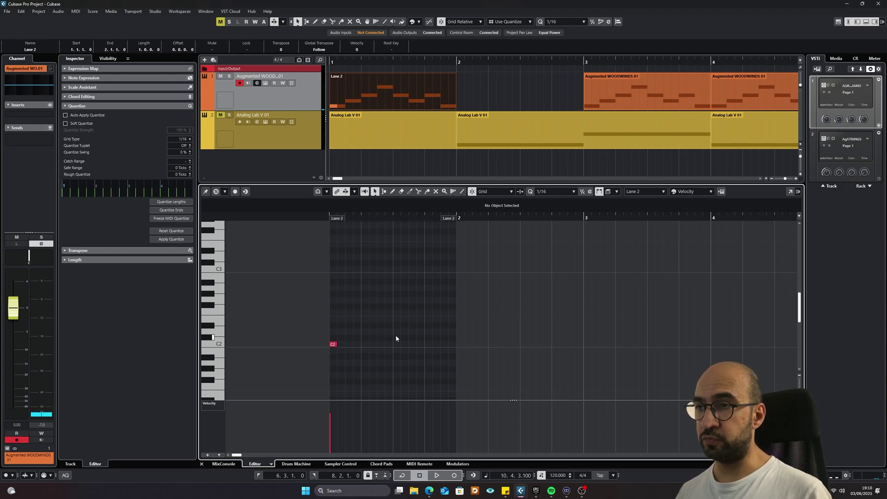
Step: Set the quantize preset to 1/4, add one-beat notes E2, F2 and E2 on beats 2 to 4, and try to shorten the first E2
left_click(559, 191)
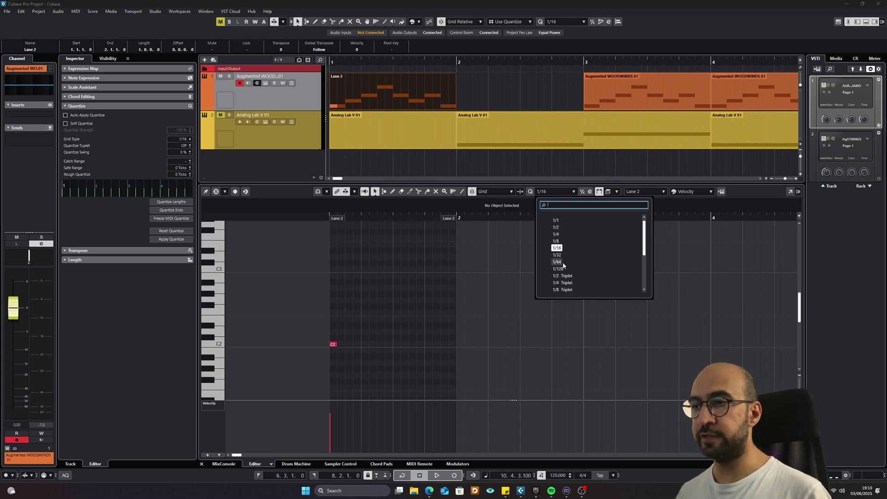
left_click(557, 234)
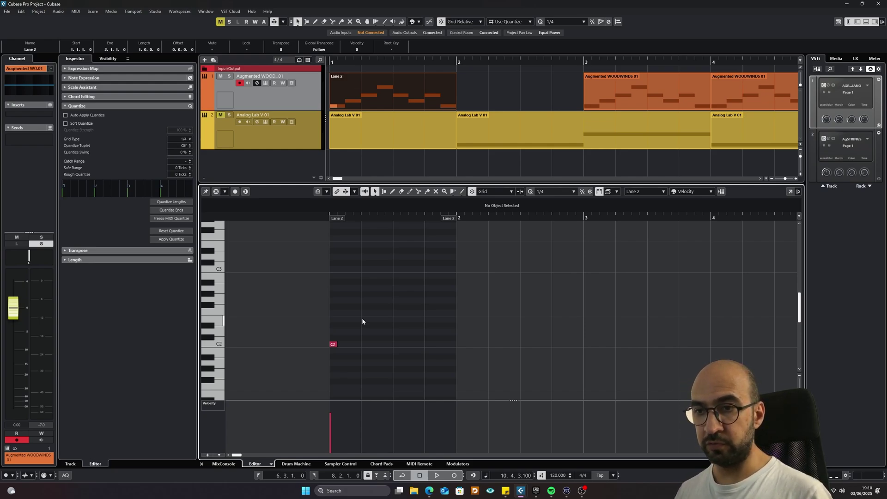
left_click_drag(362, 319, 394, 319)
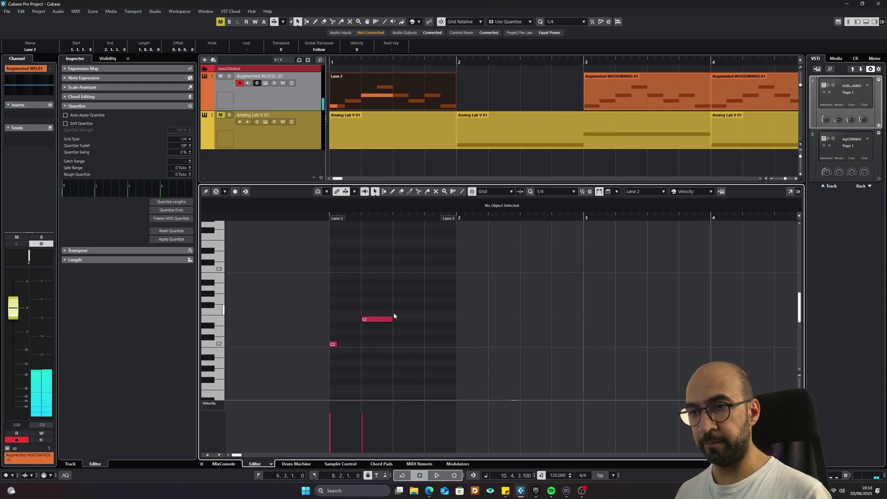
left_click(396, 313)
left_click(427, 318)
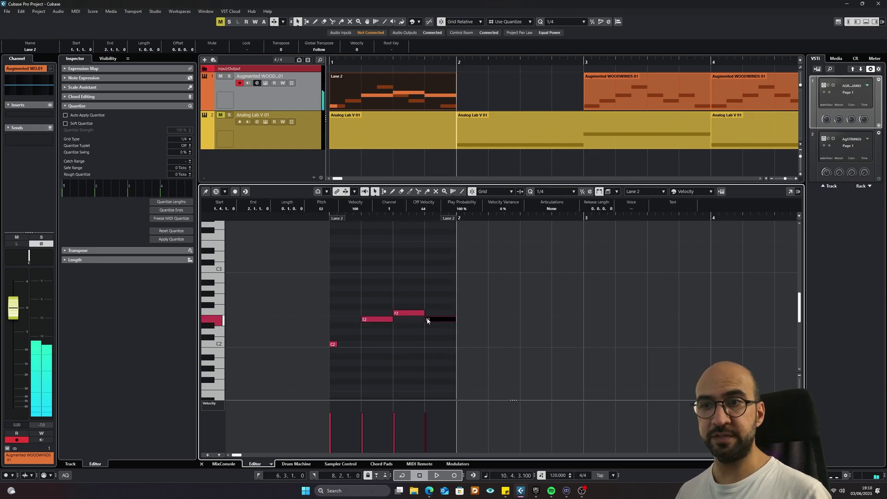
left_click_drag(393, 319, 322, 318)
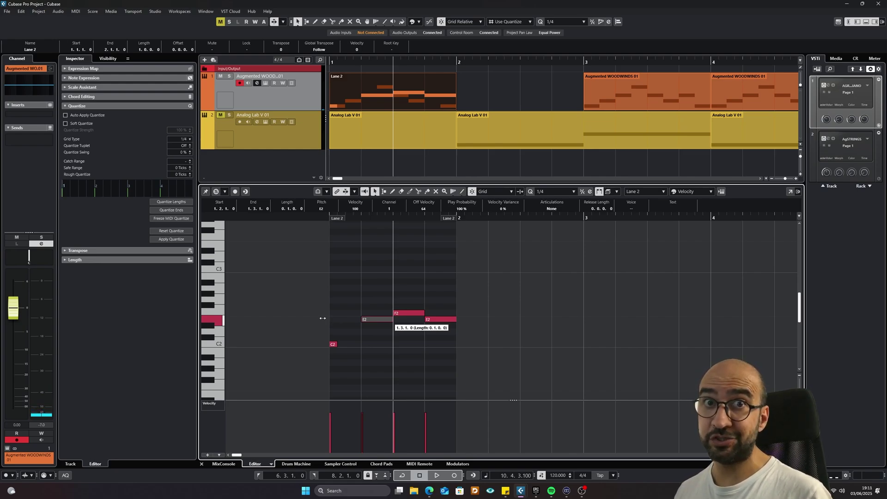
Step: Using a 1/8 quantize preset, shorten the first E2 and the F2 to eighth notes and add an eighth-note F#2 after the F2
left_click_drag(342, 317, 342, 316)
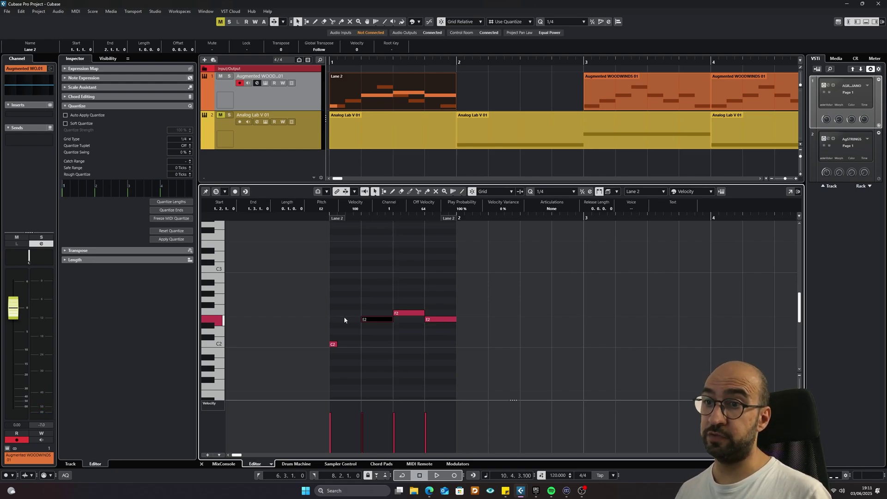
left_click(554, 191)
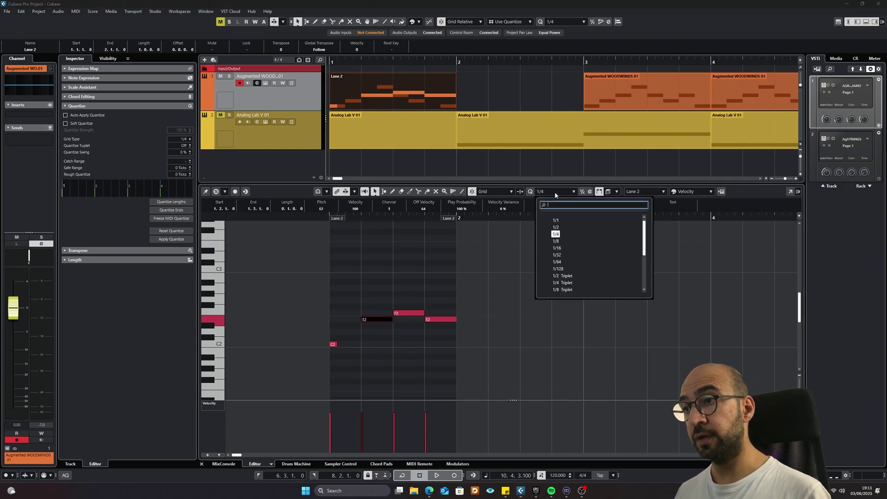
left_click(557, 229)
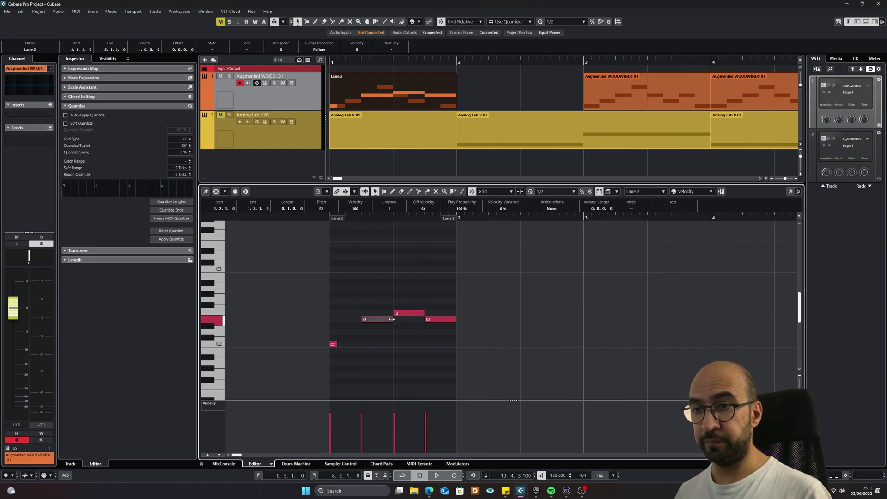
left_click(561, 190)
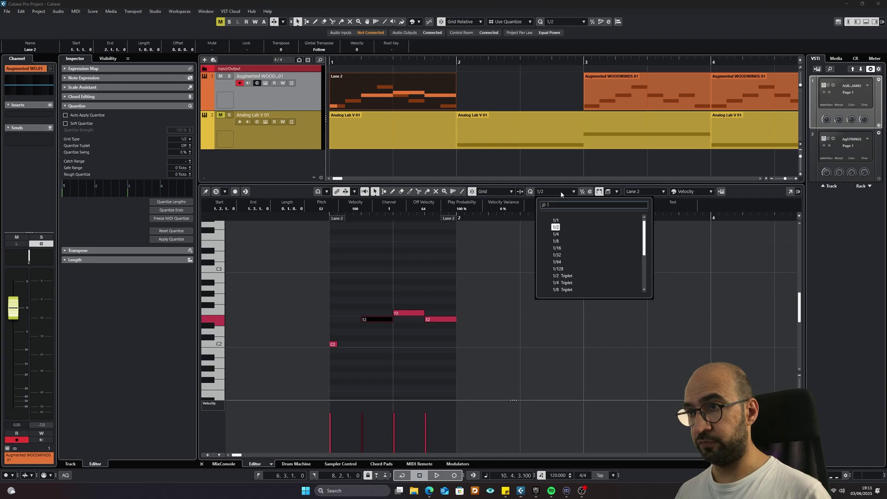
left_click(556, 241)
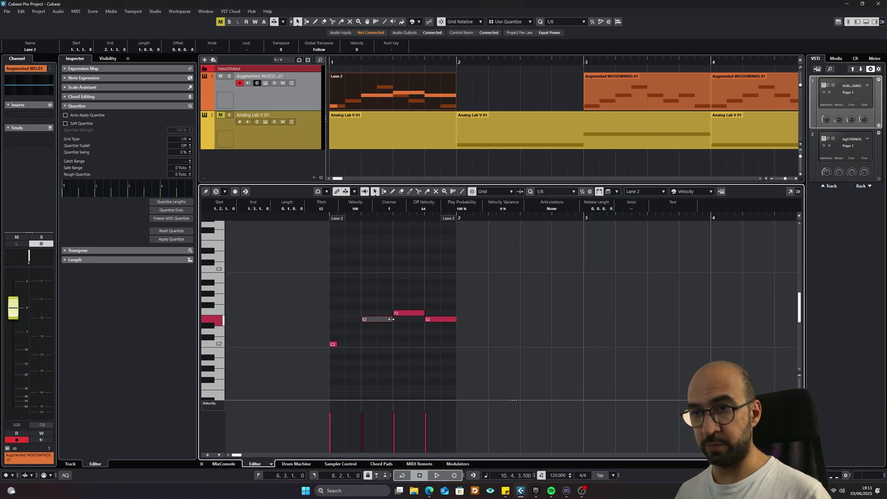
mouse_move(390, 319)
left_mouse_down()
mouse_move(377, 319)
mouse_move(422, 313)
mouse_move(401, 313)
left_mouse_up()
left_click(421, 309, "alt")
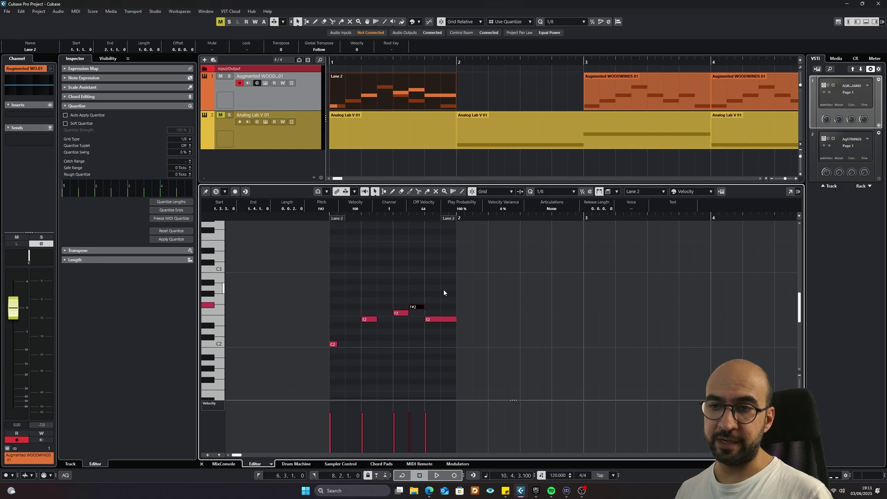
Step: Delete all notes from the bar 1 Lane 2 part in the Key Editor
left_click_drag(443, 293, 335, 359)
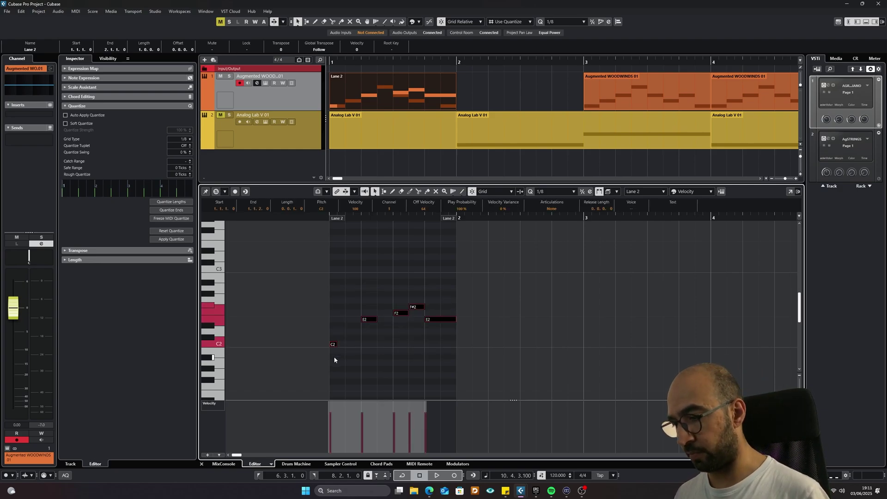
key("Delete")
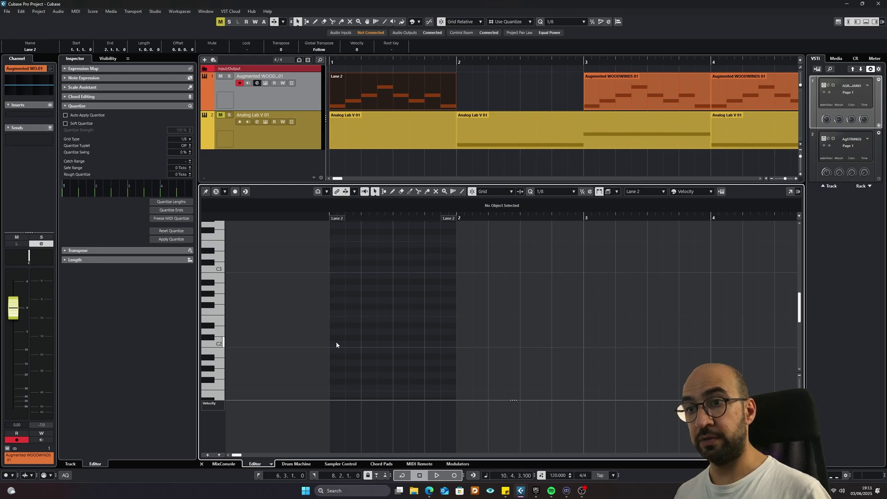
Step: Draw an eighth-note C2 at the start of the Lane 2 part and adjust its velocity to 95
scroll(347, 341, "down", 2)
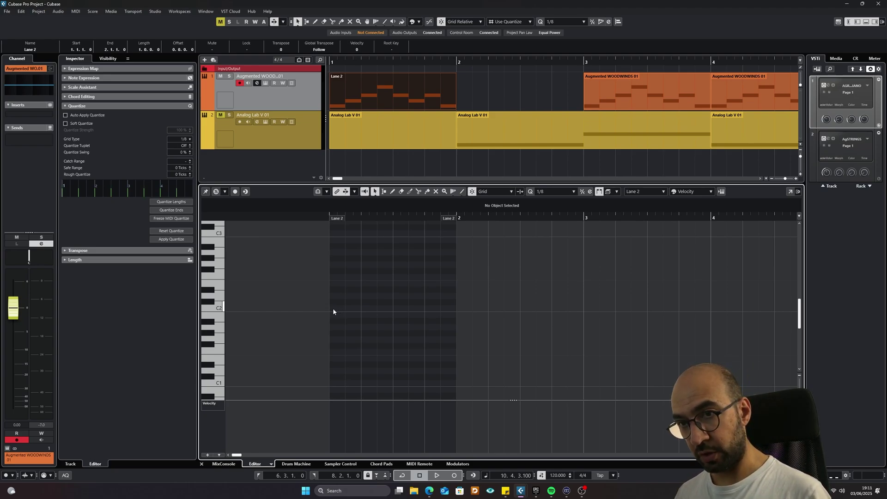
key("8")
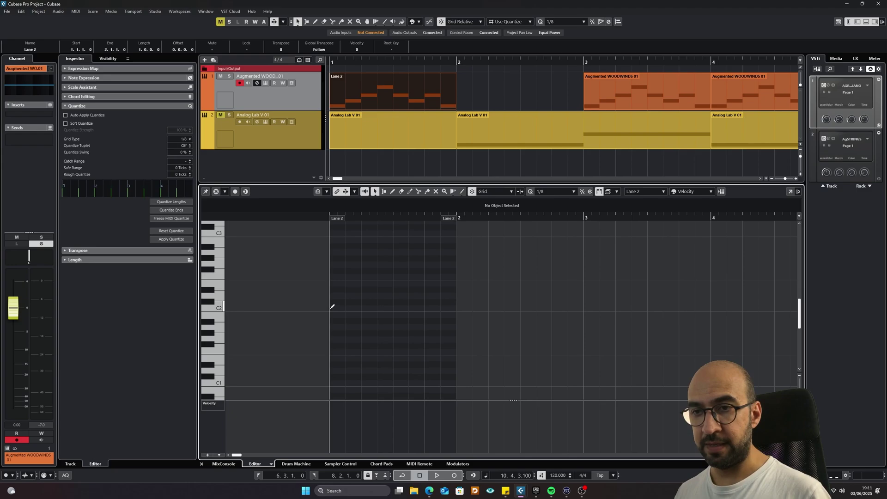
left_click(333, 307)
left_click(333, 308)
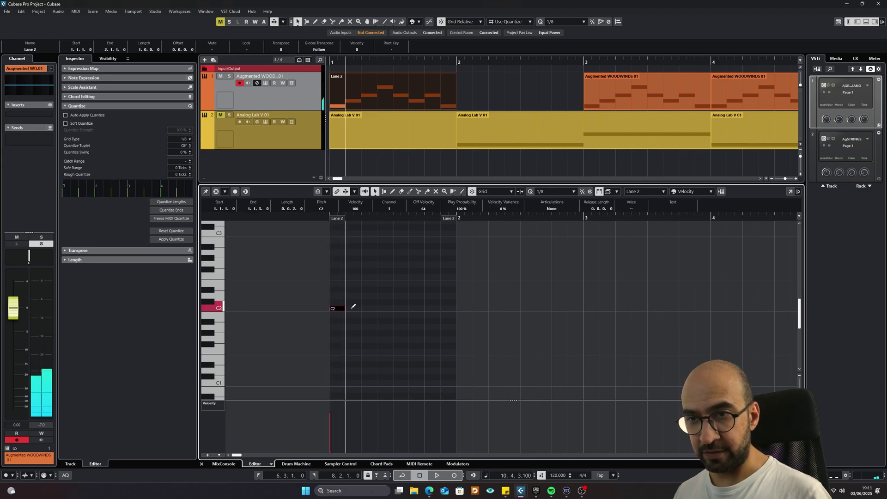
mouse_move(333, 307)
left_mouse_down()
mouse_move(440, 307)
mouse_move(341, 306)
left_mouse_up()
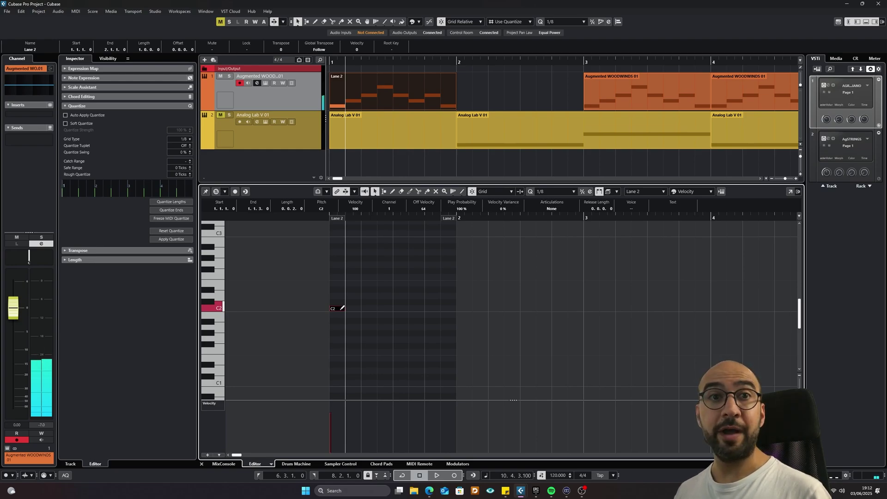
left_click_drag(343, 308, 339, 362)
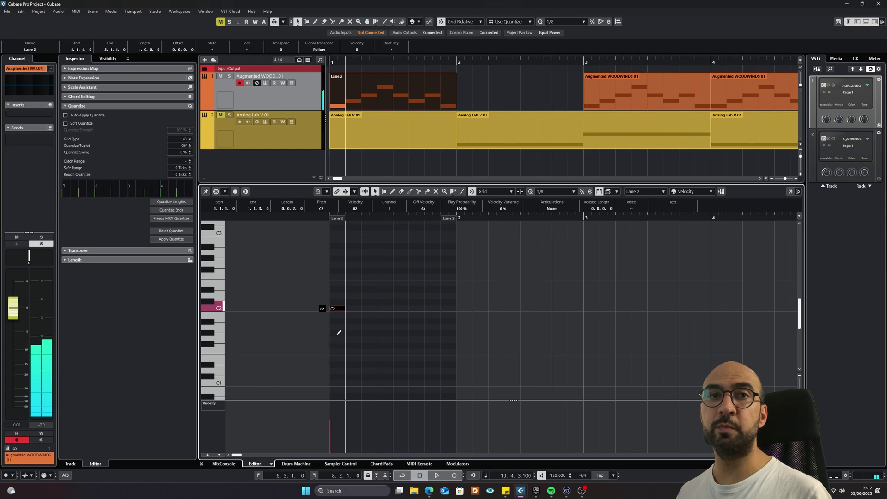
left_click_drag(338, 363, 347, 321)
Step: Set the quantize preset to 1/32 and add a 1/16 D2 and a 1/32 E2 after the C2 in beat 1
left_click(553, 192)
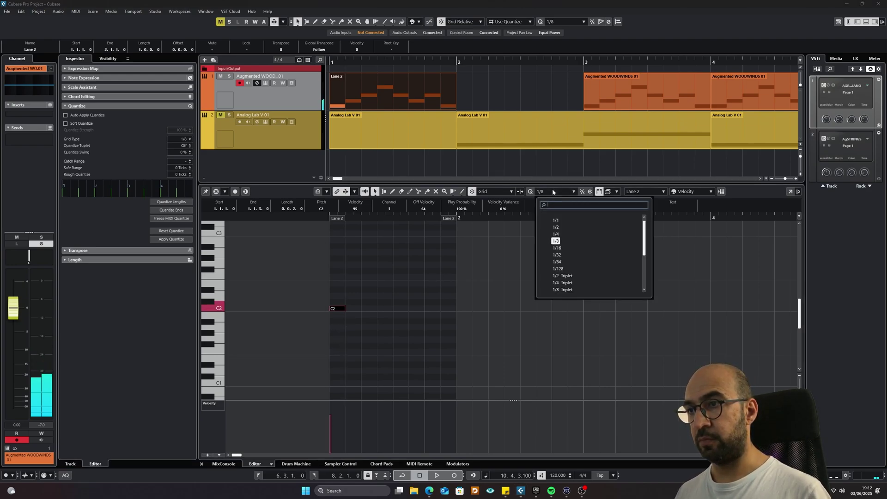
left_click(558, 255)
scroll(354, 319, "up", 1)
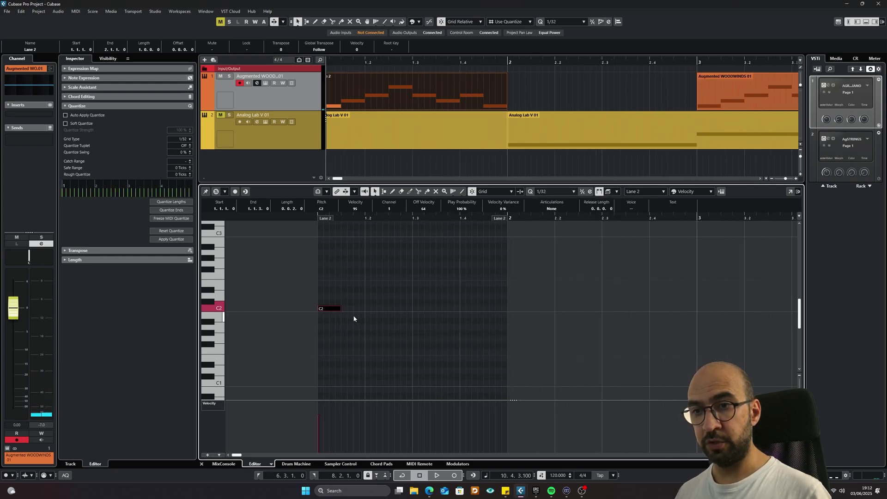
scroll(354, 319, "up", 1)
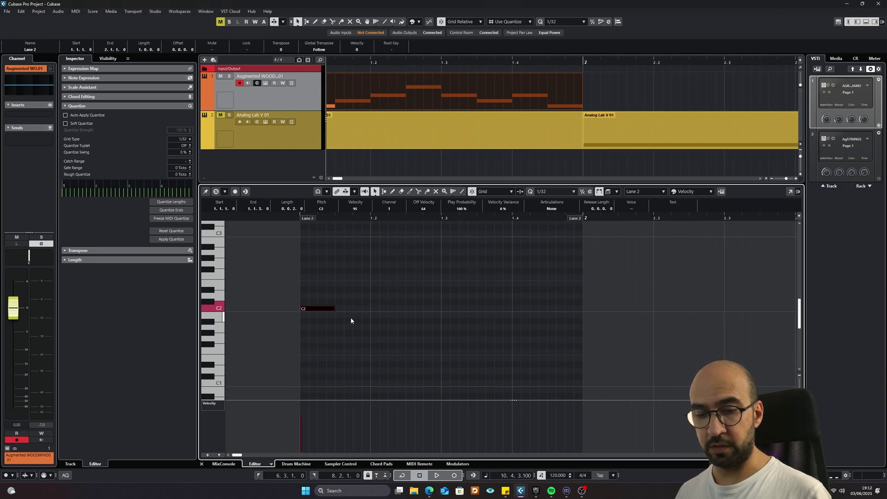
left_click(338, 296)
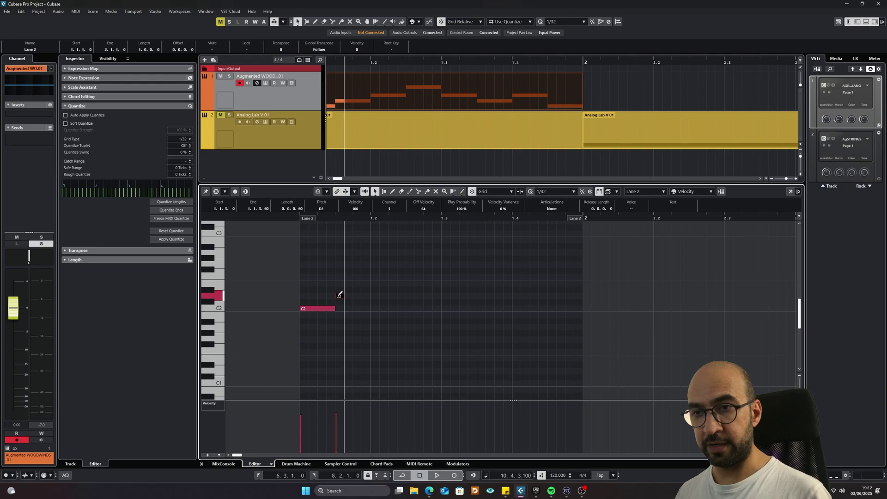
left_click(357, 283)
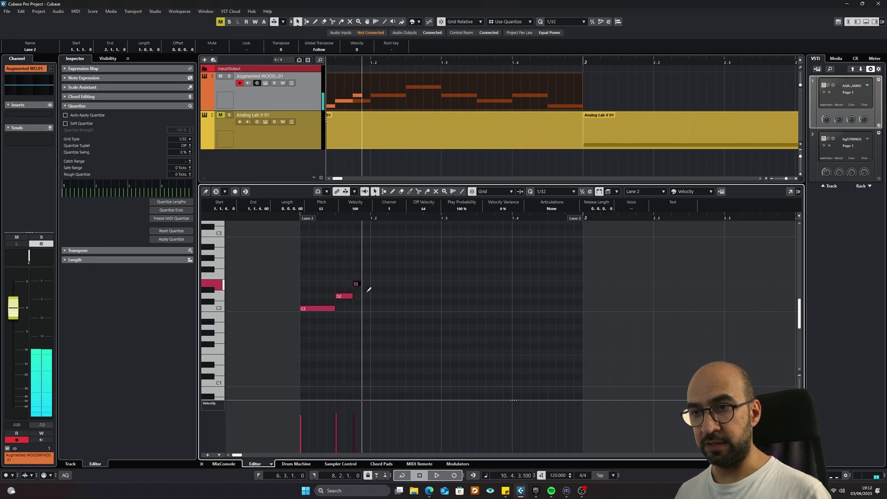
Step: Draw C2 and D2 notes of three 1/32 steps each in beat 2, followed by a 1/16 E2 ending at beat 3
mouse_move(373, 308)
left_mouse_down()
mouse_move(407, 308)
mouse_move(424, 294)
mouse_move(396, 308)
left_mouse_up()
left_click(428, 283)
left_click_drag(430, 284, 442, 284)
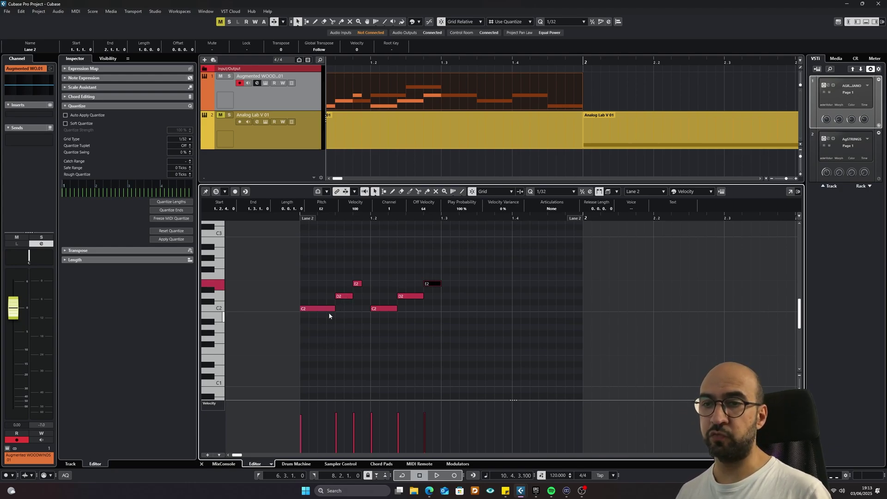
Step: Draw a rising velocity ramp across the notes starting from the first C2, and remove the Velocity controller lane
scroll(339, 329, "up", 3)
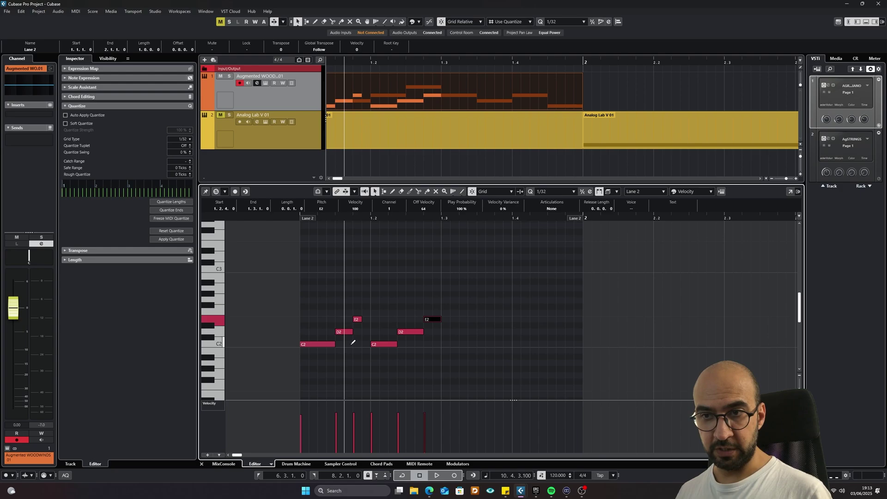
scroll(334, 342, "down", 6)
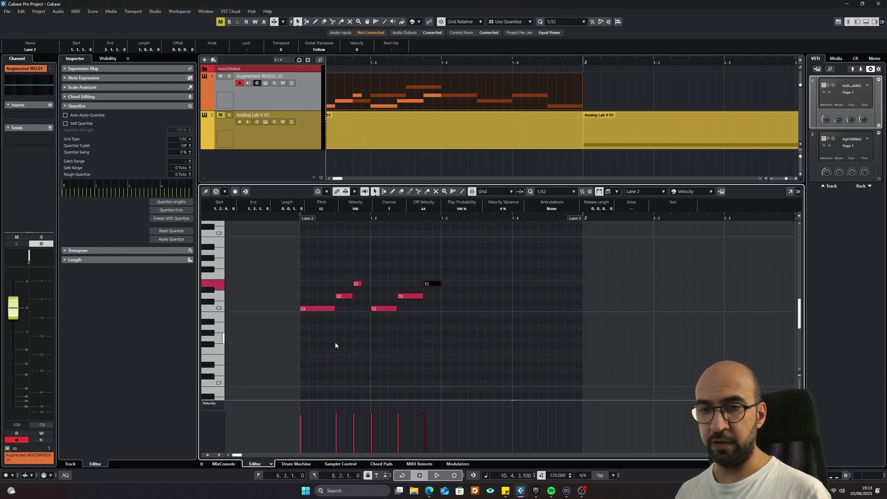
mouse_move(306, 430)
left_mouse_down()
mouse_move(407, 422)
mouse_move(456, 431)
mouse_move(361, 429)
mouse_move(360, 415)
mouse_move(373, 418)
mouse_move(341, 421)
mouse_move(310, 445)
mouse_move(374, 420)
mouse_move(433, 412)
mouse_move(351, 416)
mouse_move(386, 410)
left_mouse_up()
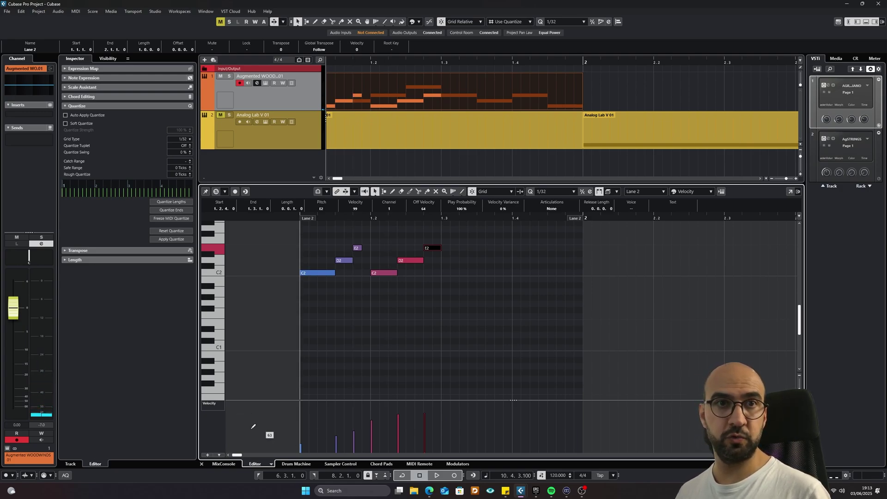
right_click(219, 423)
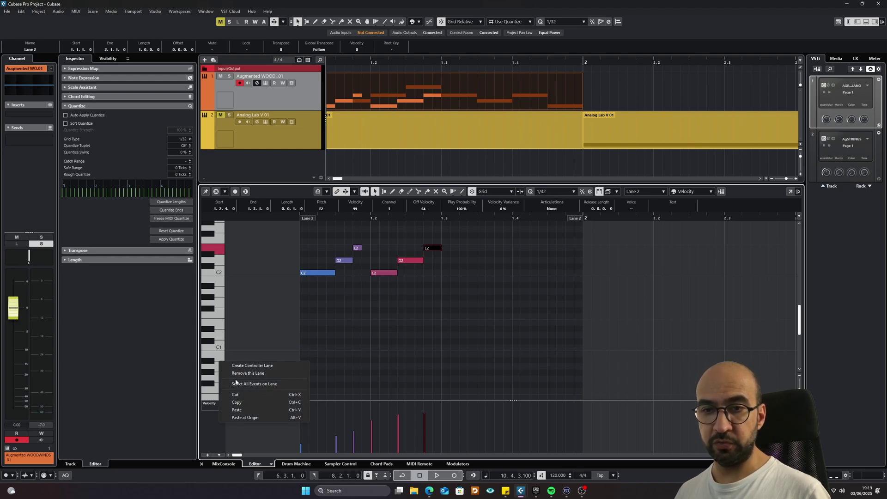
left_click(248, 372)
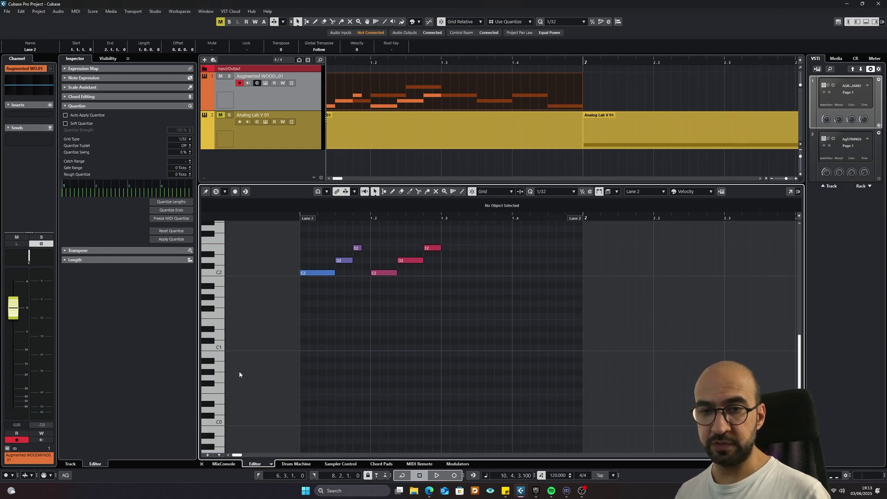
Step: Add the Velocity controller lane back, raise the first C2's velocity and lower the last E2's velocity
left_click(207, 455)
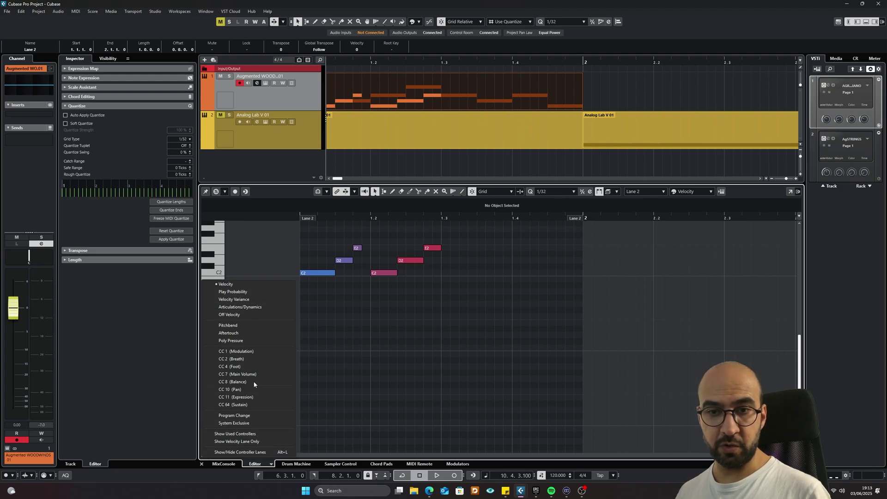
left_click(261, 285)
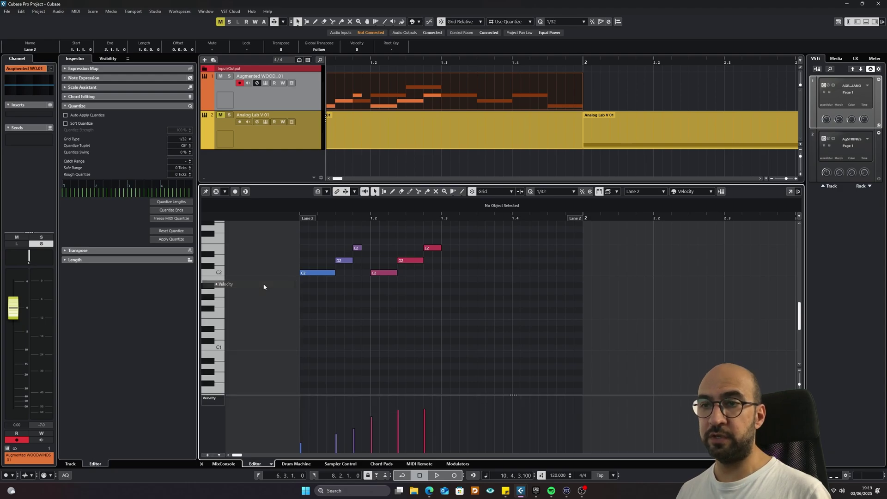
left_click(307, 416)
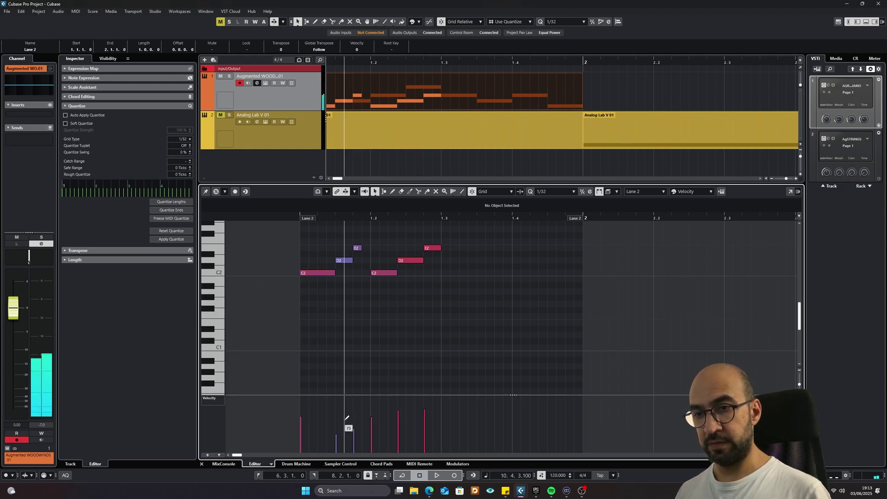
left_click_drag(393, 418, 437, 431)
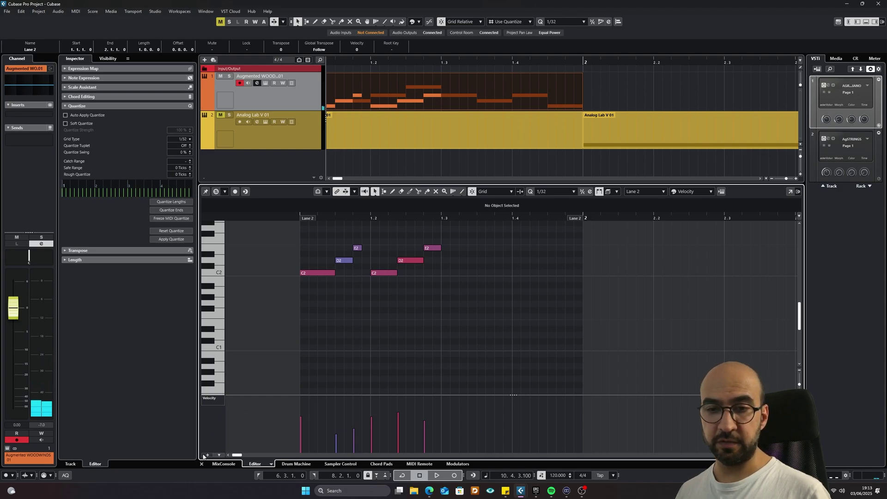
Step: Add a Play Probability controller lane and draw varying probability values for the Lane 2 notes
left_click(209, 397)
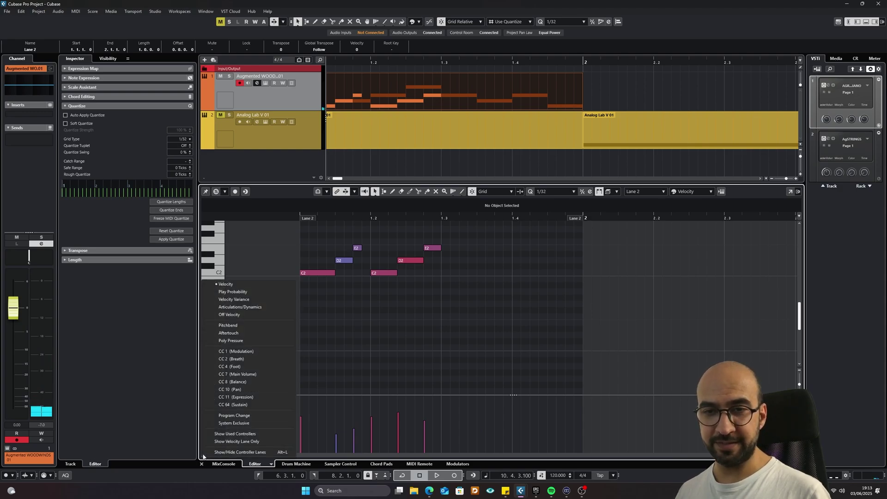
left_click(251, 293)
mouse_move(305, 418)
left_mouse_down()
mouse_move(342, 430)
mouse_move(411, 426)
left_mouse_up()
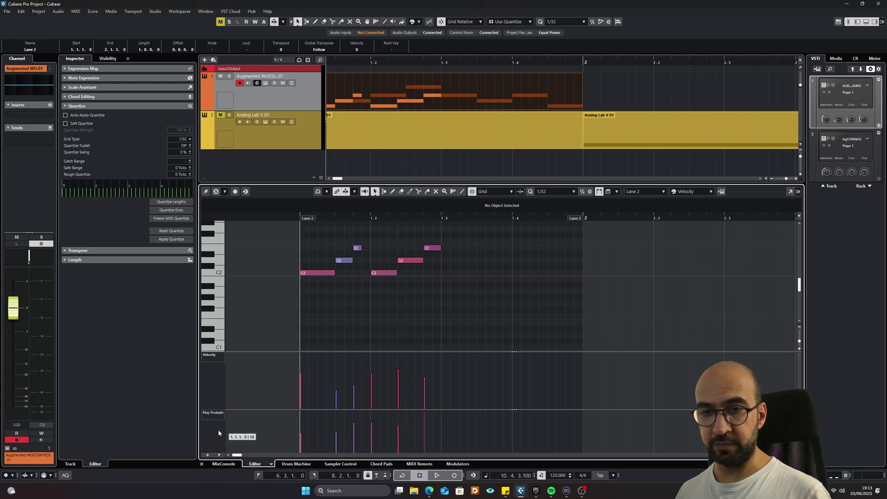
Step: Remove the Velocity and Play Probability controller lanes from the Key Editor
left_click(208, 455)
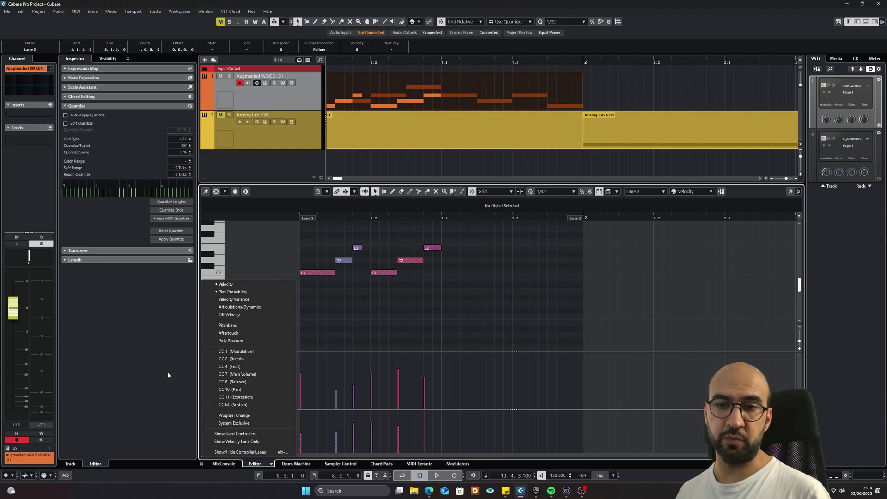
left_click(216, 291)
right_click(208, 389)
left_click(224, 400)
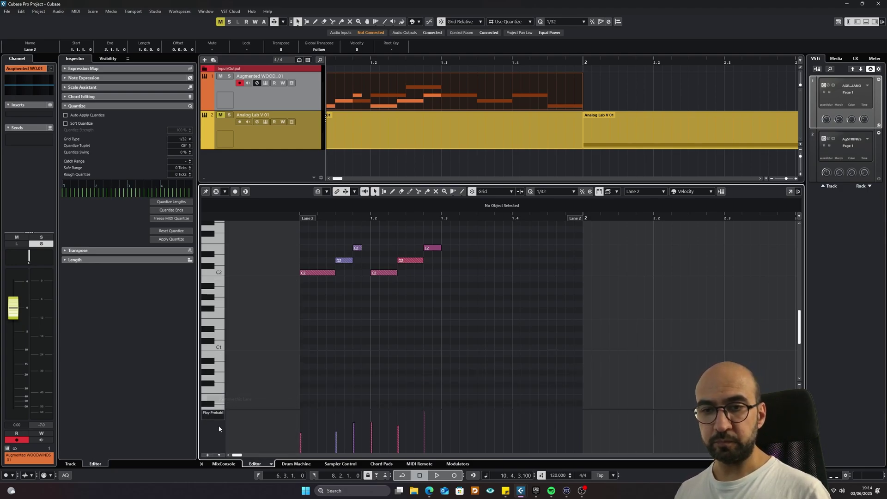
right_click(218, 425)
left_click(248, 359)
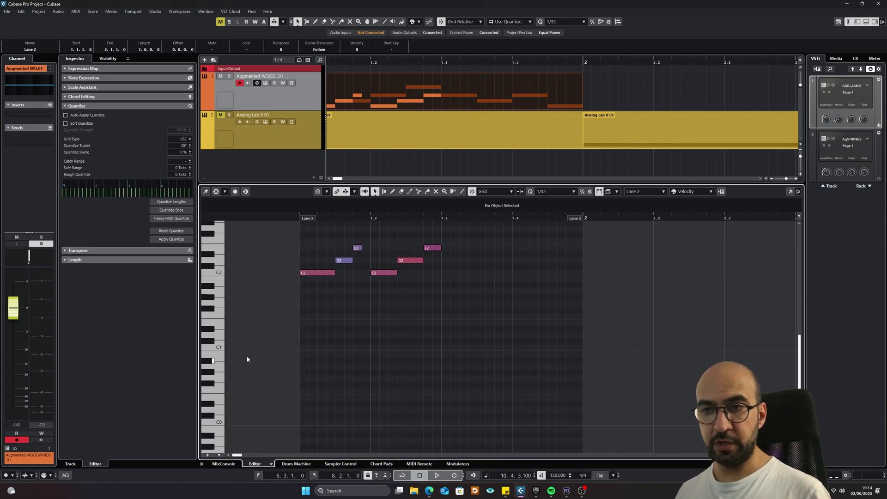
scroll(407, 351, "up", 2)
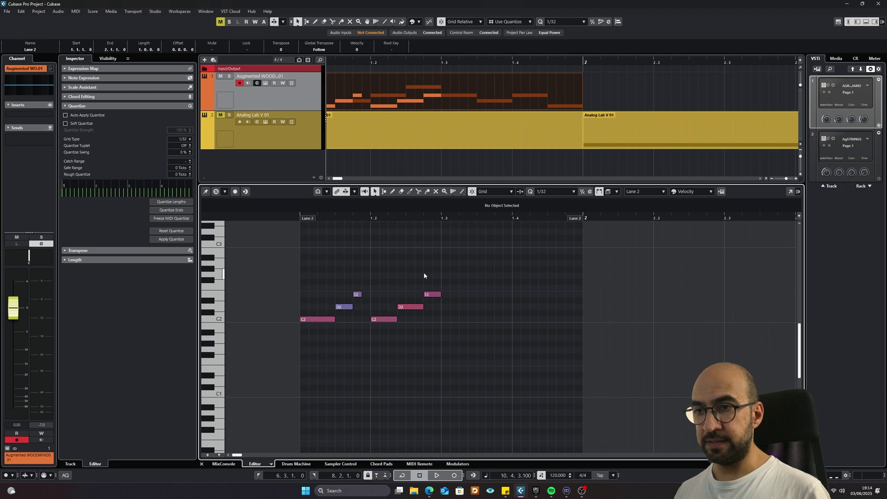
right_click(390, 271)
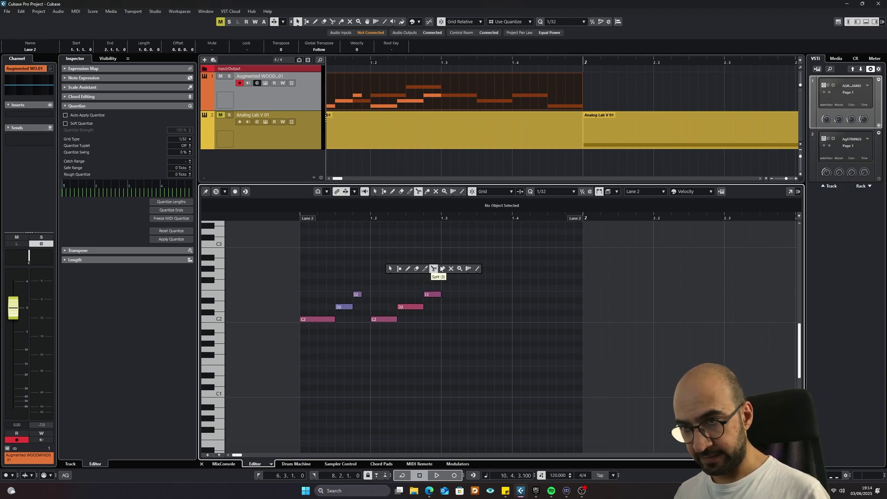
left_click(330, 273)
right_click(348, 285)
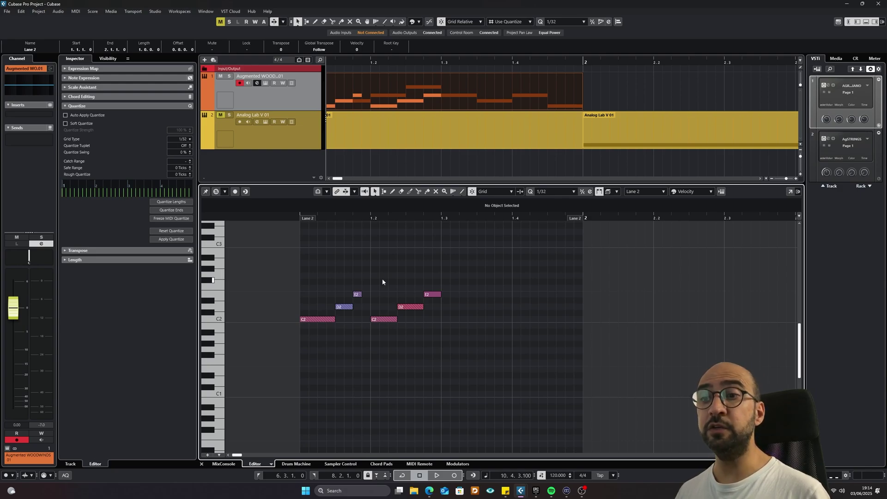
right_click(382, 282)
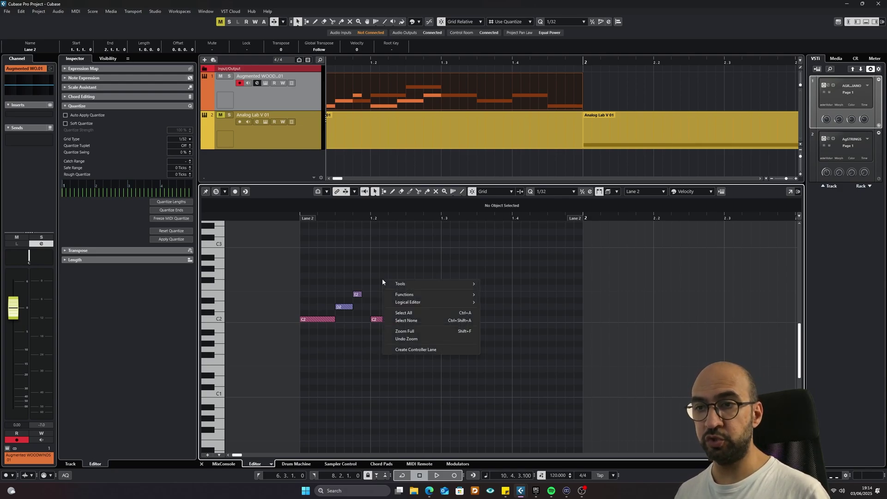
left_click(339, 279)
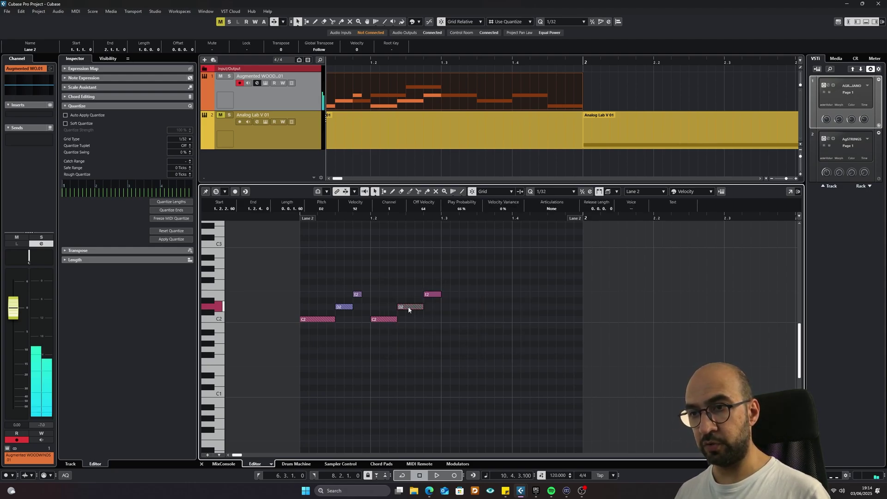
Step: Select all six Lane 2 notes and apply the Reverse function to flip their order in time
left_click_drag(444, 288, 314, 355)
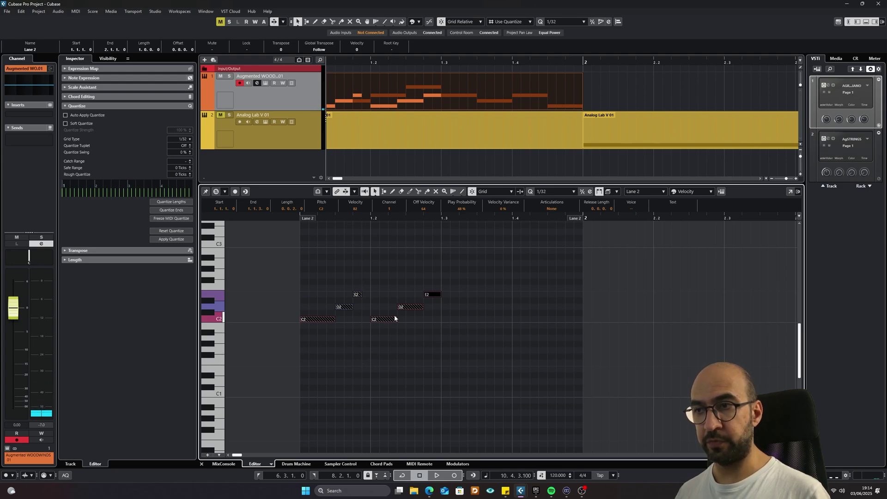
right_click(358, 296)
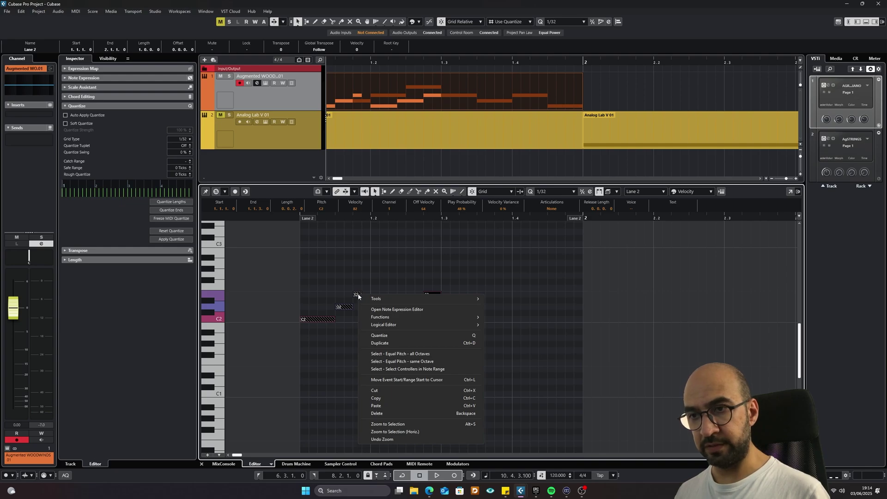
mouse_move(391, 300)
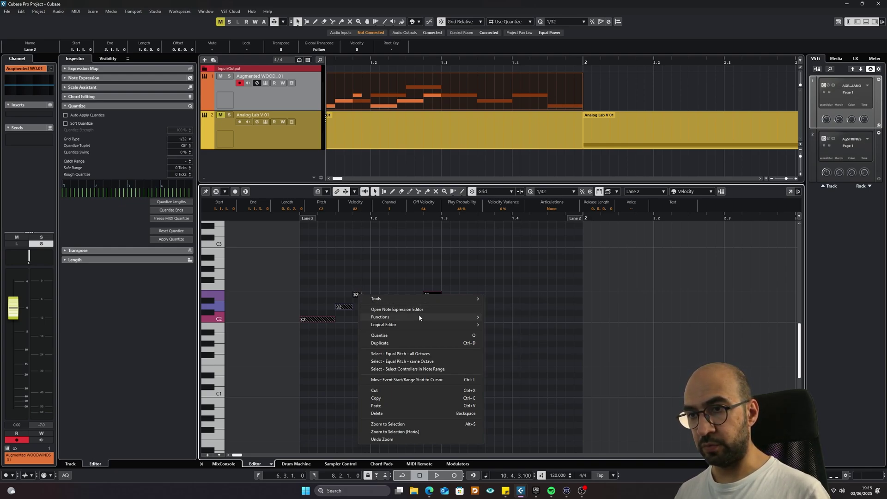
mouse_move(418, 315)
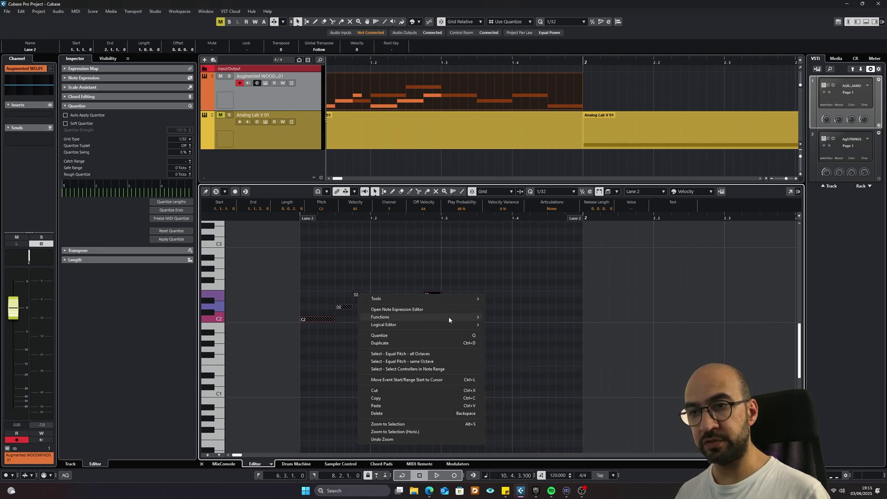
mouse_move(448, 317)
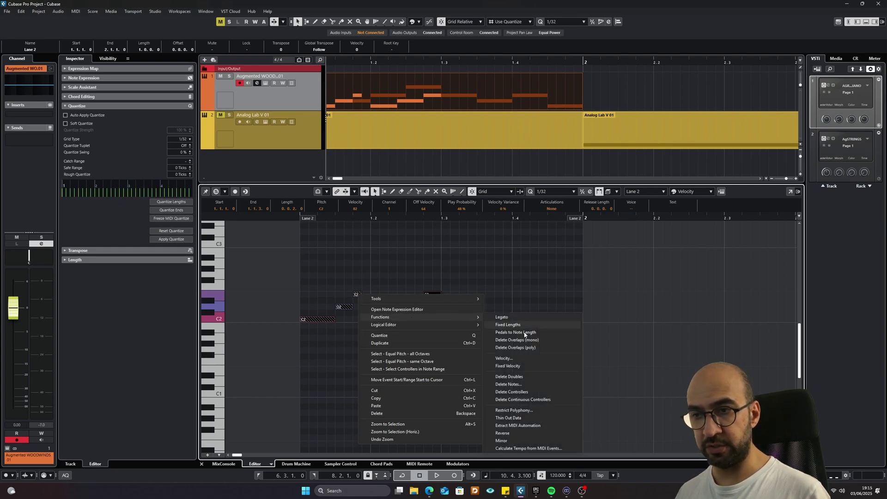
left_click(534, 432)
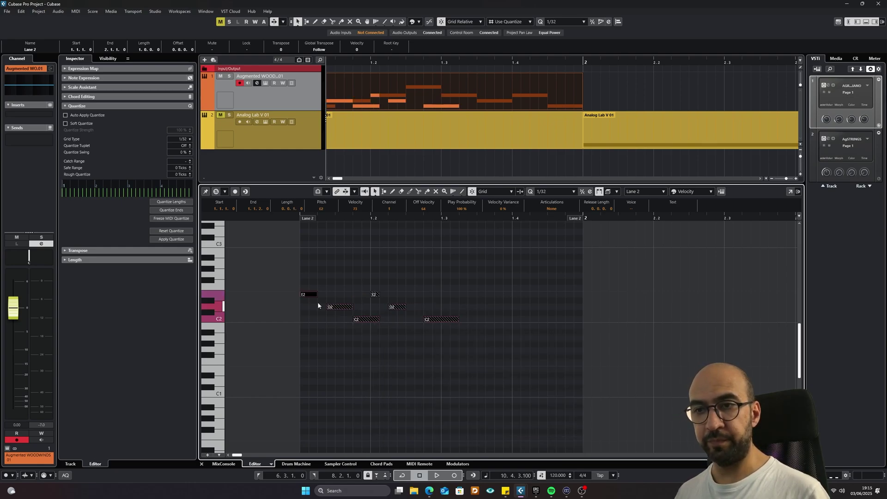
left_click(431, 348)
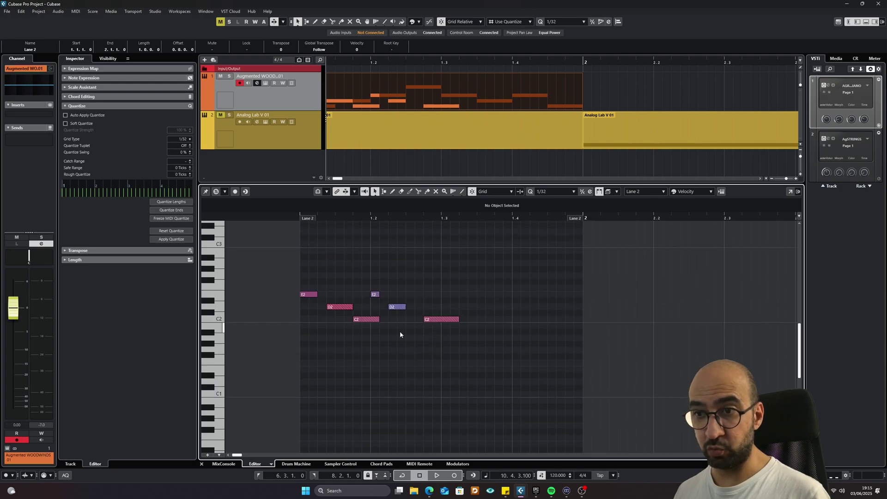
Step: Add the Play Probability controller lane and raise the play probability across the reversed notes, with the first D2 at 100%
left_click(337, 308)
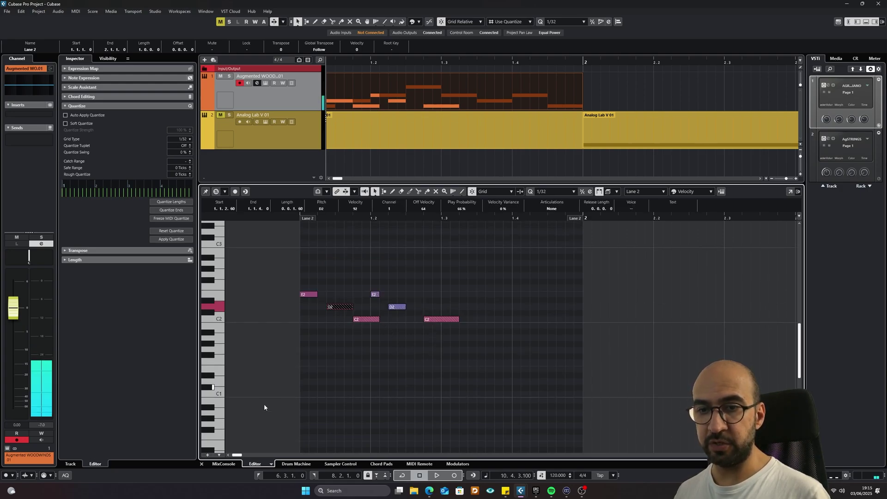
left_click(212, 456)
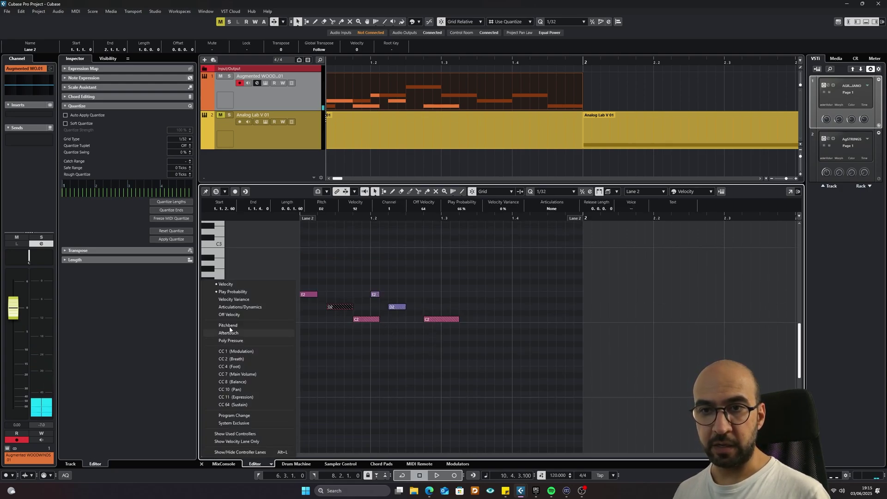
left_click(259, 291)
mouse_move(316, 405)
left_mouse_down()
mouse_move(334, 387)
mouse_move(353, 397)
mouse_move(362, 388)
mouse_move(370, 401)
mouse_move(392, 407)
mouse_move(396, 374)
mouse_move(428, 417)
mouse_move(425, 382)
left_mouse_up()
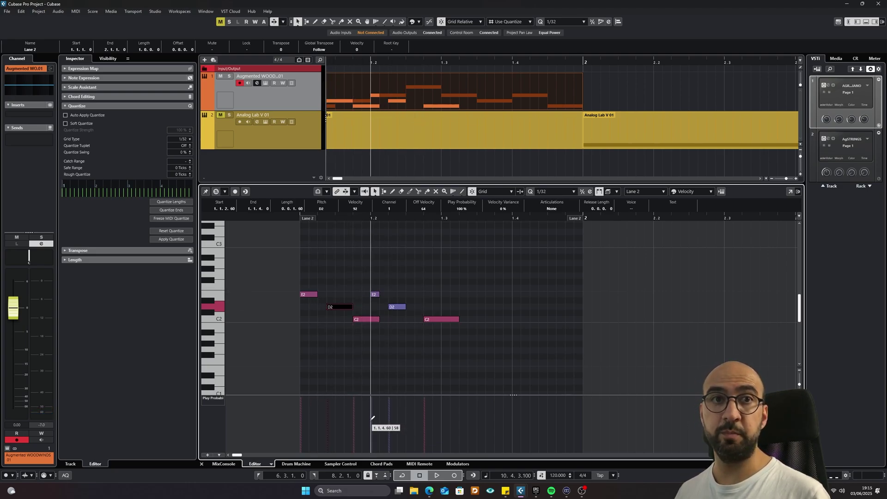
Step: Adjust the play probability of the C2 note at 1.1.4 and of the last D2 and C2 notes
left_click(409, 408)
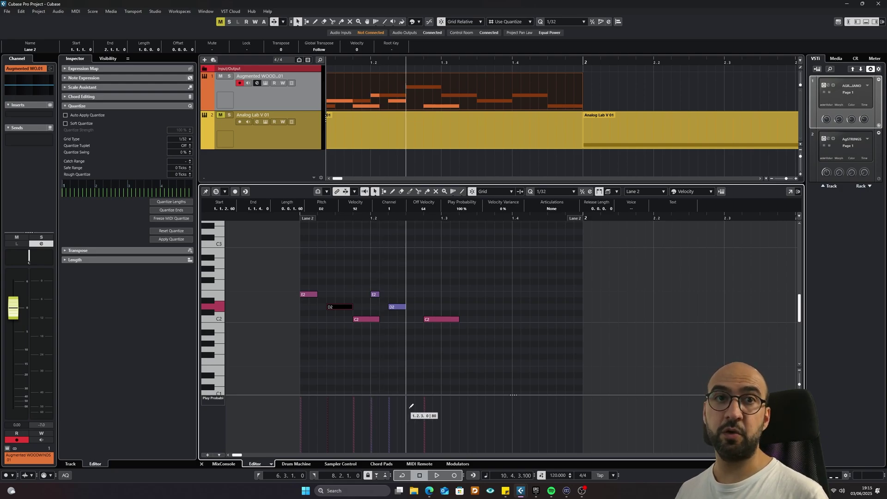
left_click(416, 407)
left_click(372, 406)
left_click(357, 405)
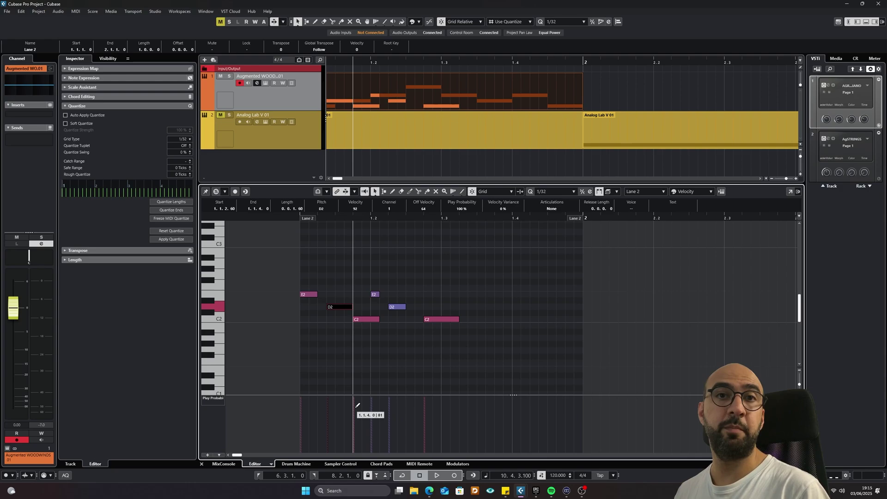
left_click_drag(357, 405, 357, 414)
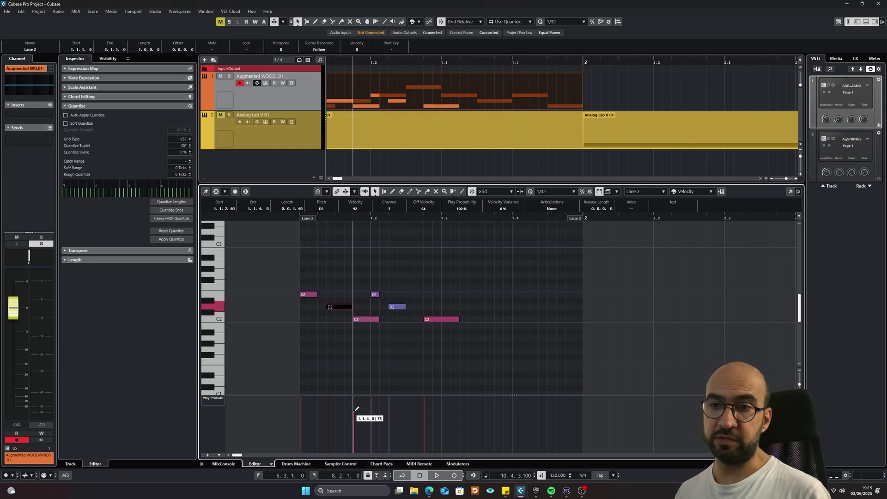
left_click_drag(394, 403, 425, 399)
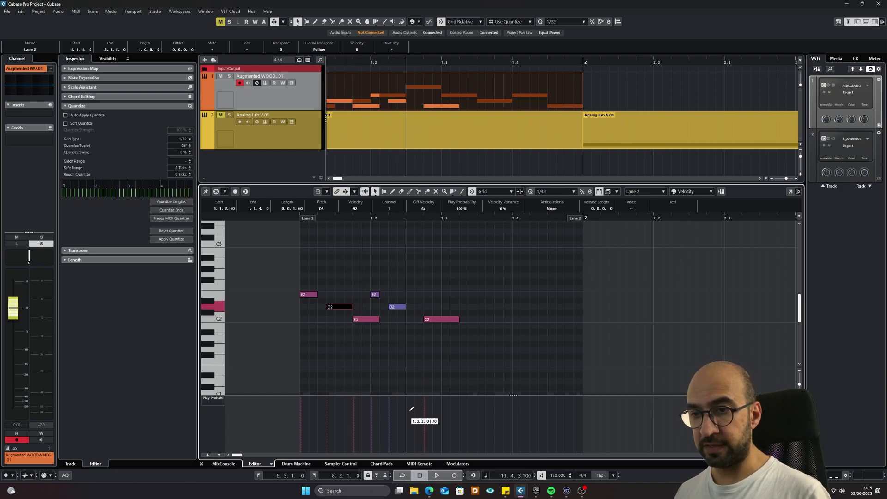